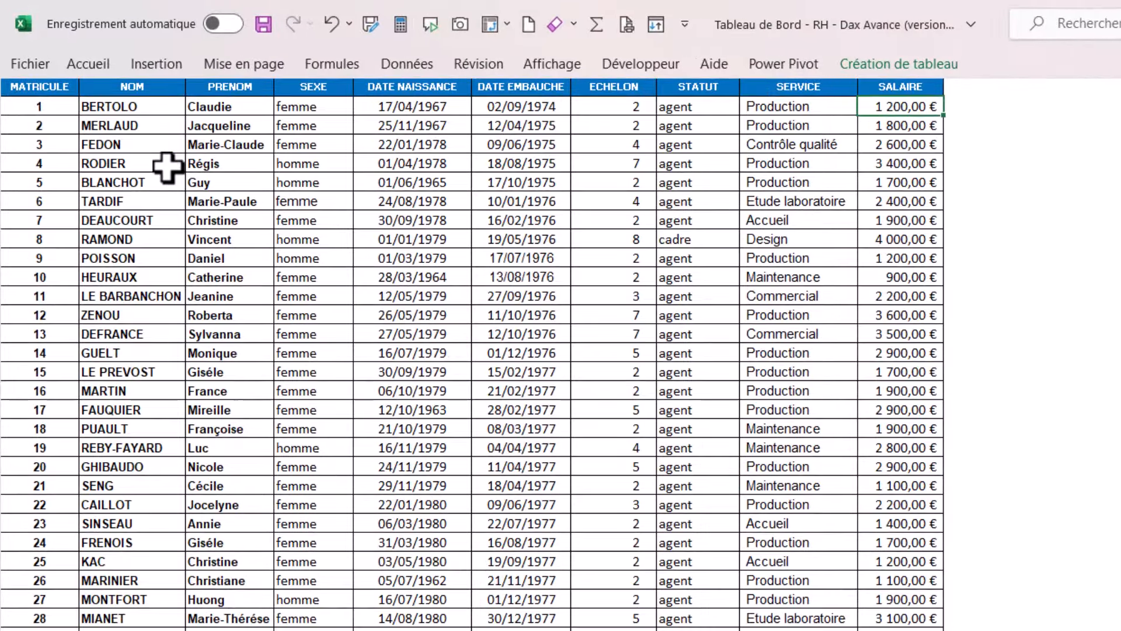
Examine the employee table's columns one by one, from MATRICULE through to SALAIRE
drag(32, 107, 35, 164)
drag(50, 384, 68, 358)
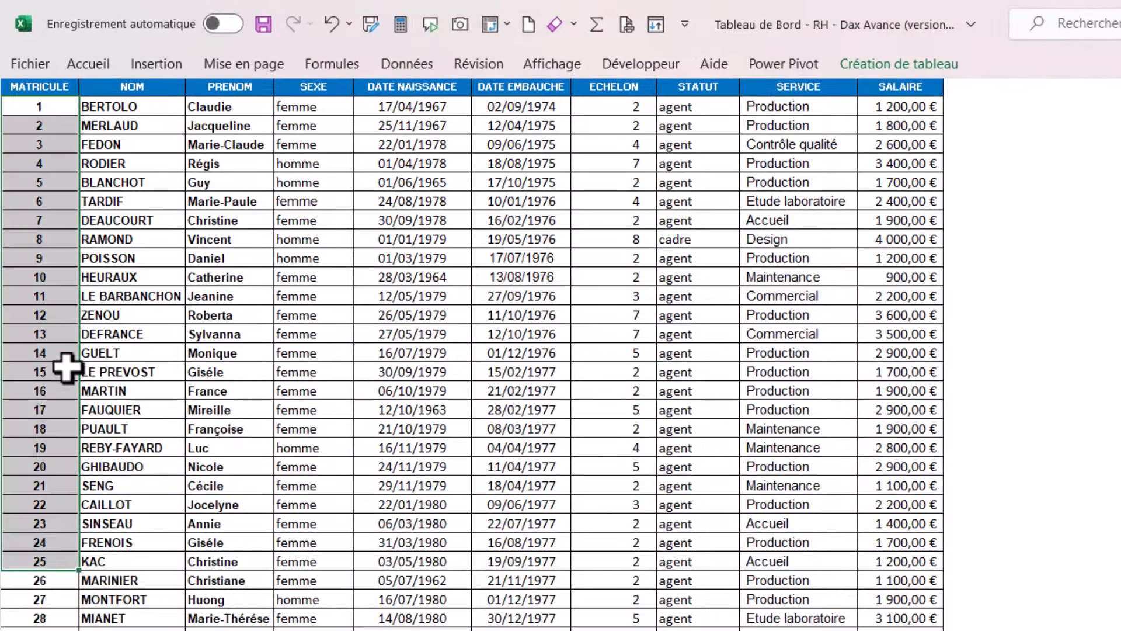
drag(103, 106, 111, 528)
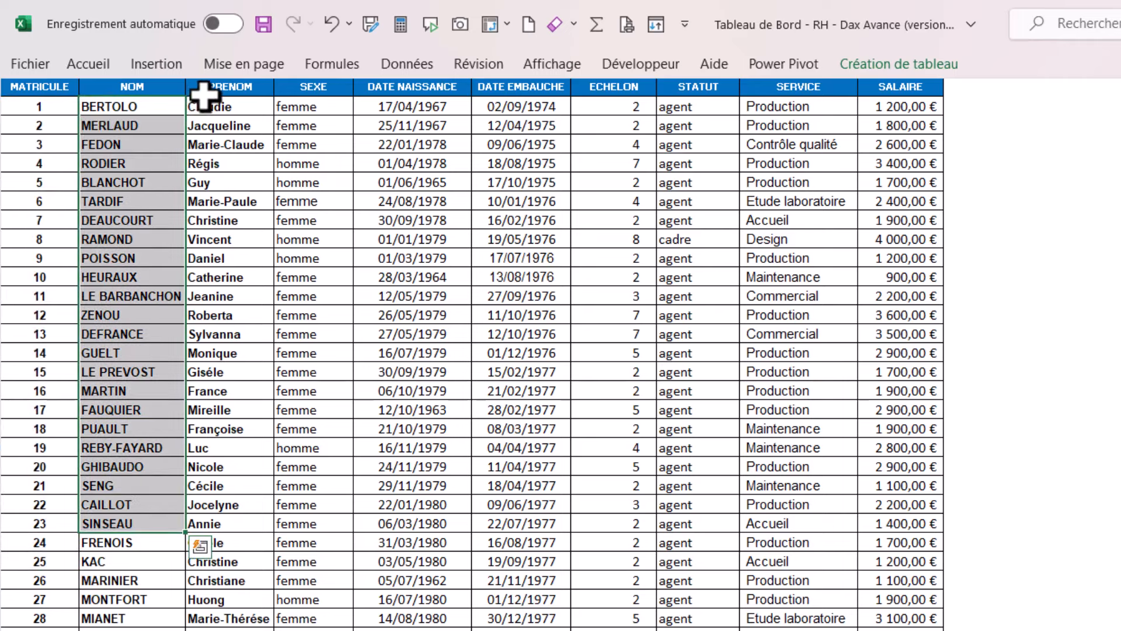
drag(205, 106, 210, 401)
drag(296, 108, 303, 428)
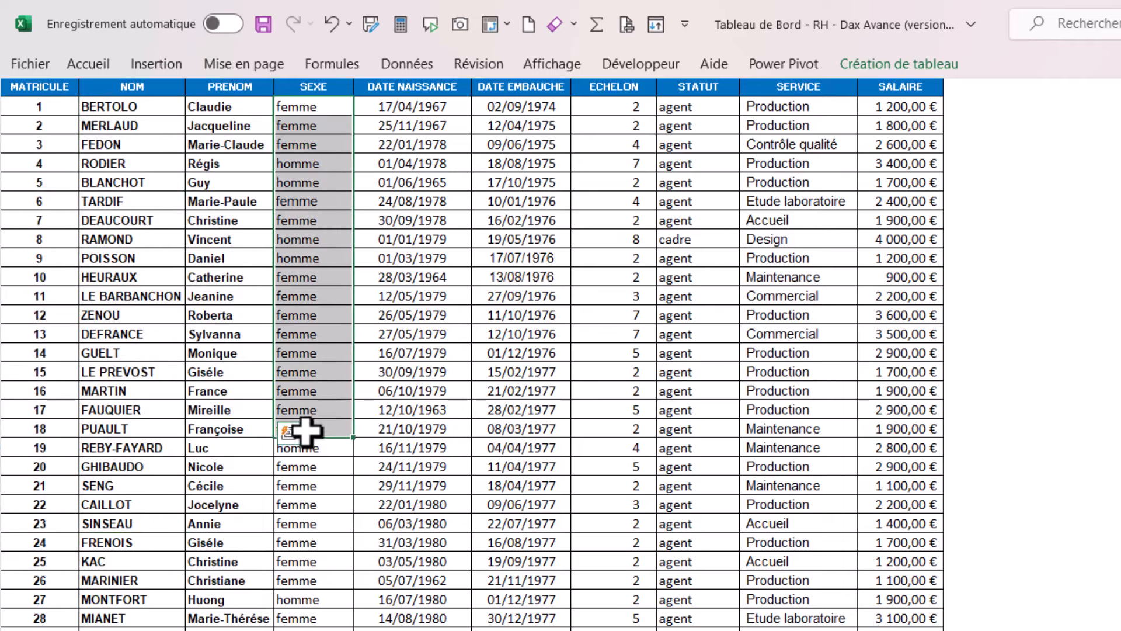
drag(410, 104, 412, 409)
drag(507, 108, 490, 357)
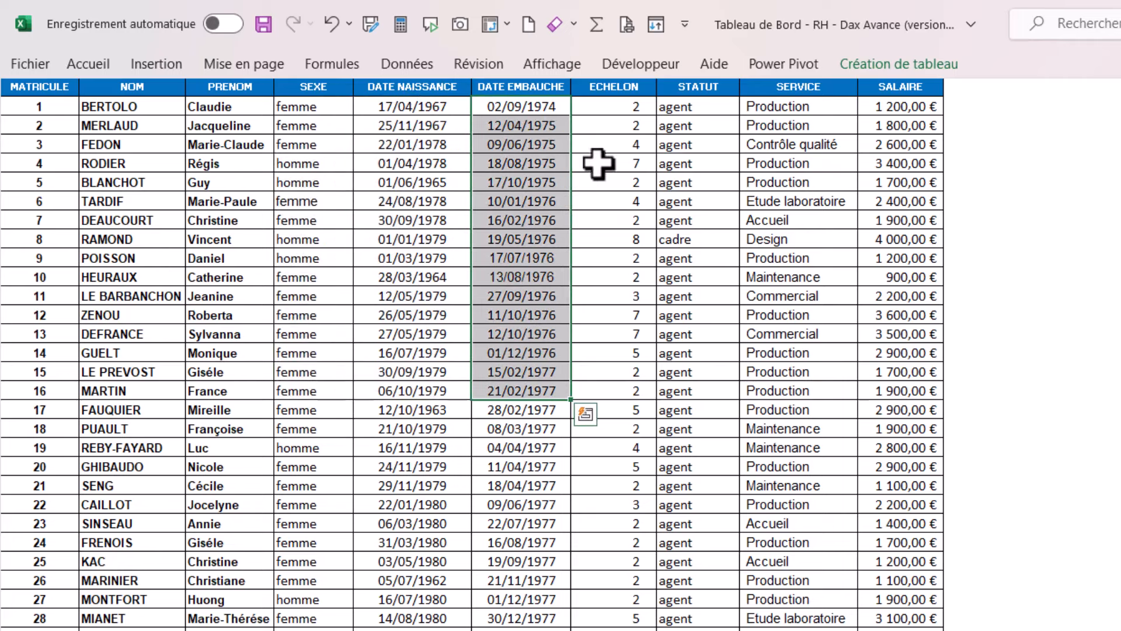
drag(614, 108, 601, 353)
drag(689, 110, 744, 375)
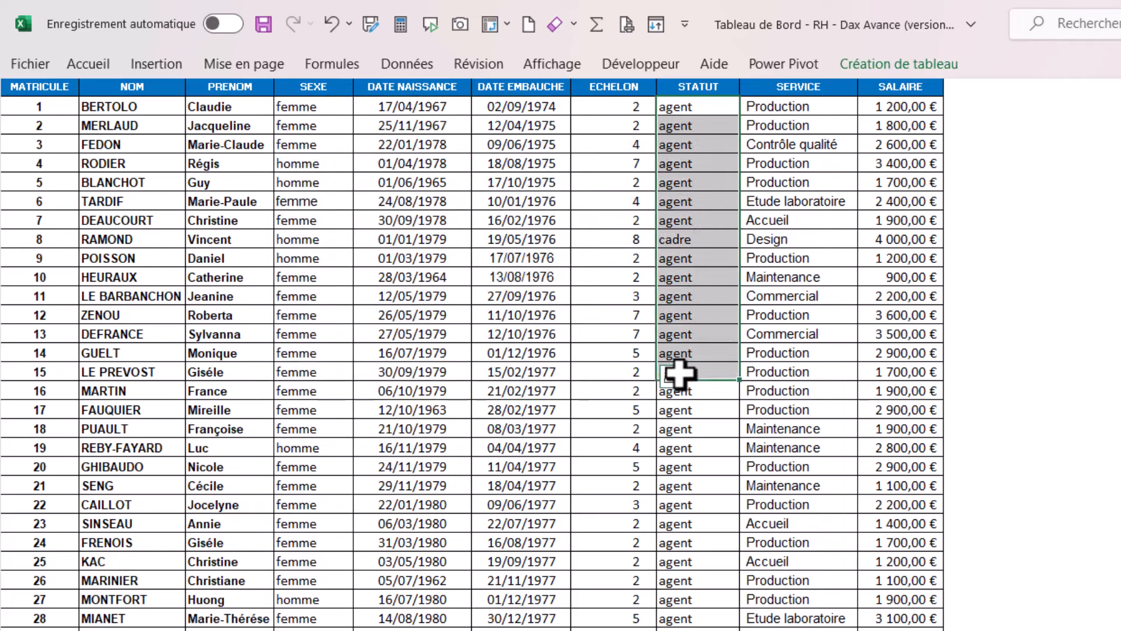
drag(801, 105, 792, 353)
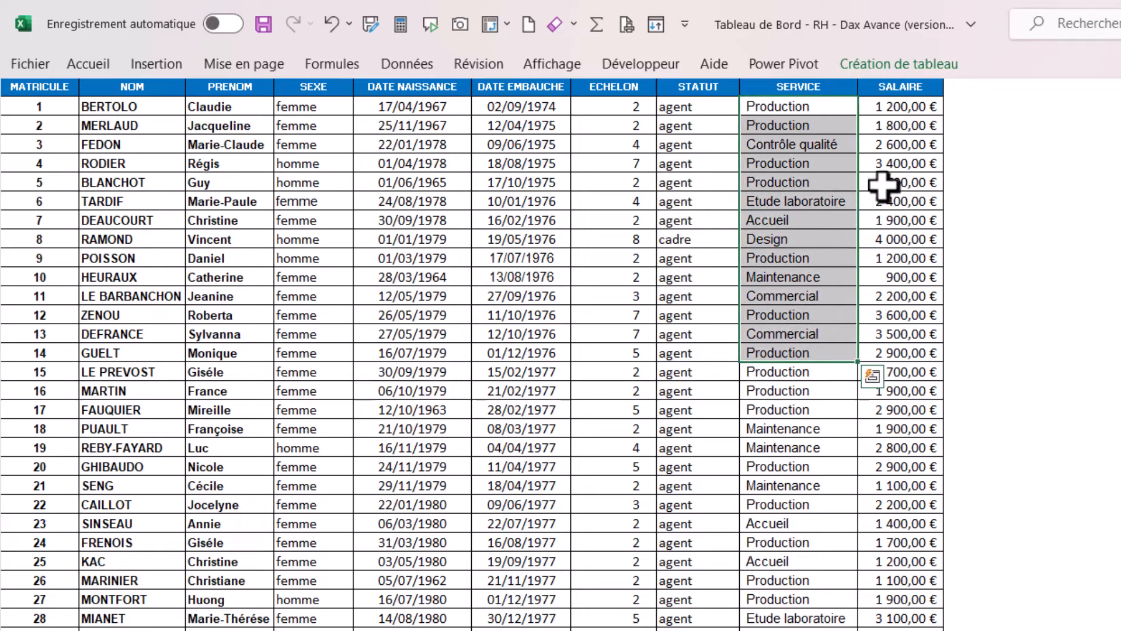
drag(906, 107, 902, 411)
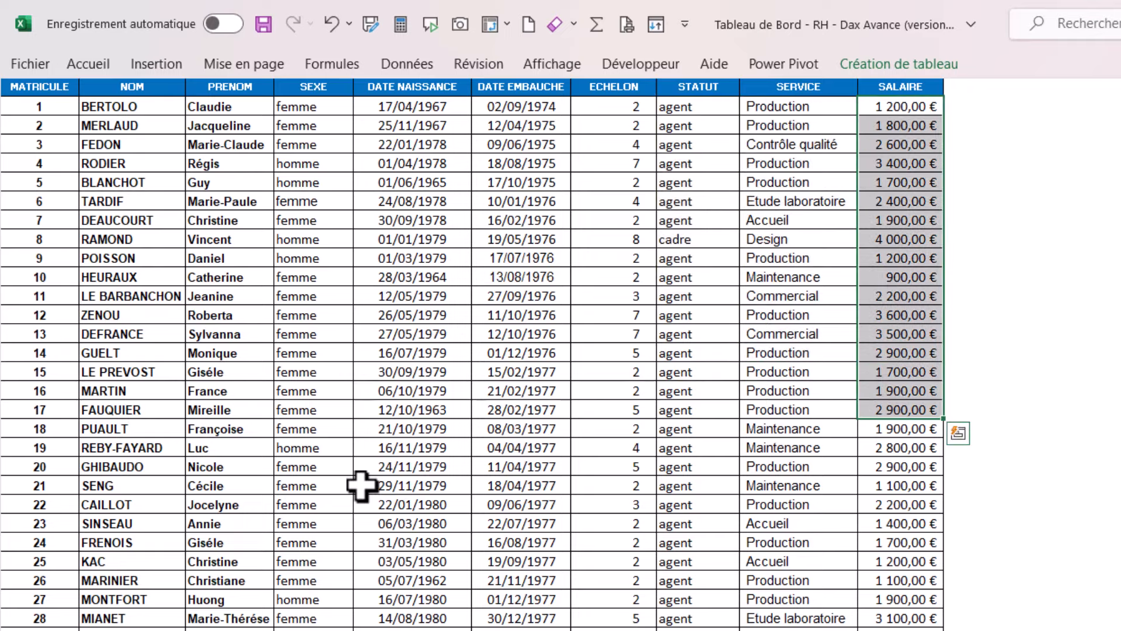
Look through the employee records down to the last row, then return to the first records
scroll(363, 476, down, 20)
scroll(375, 472, down, 20)
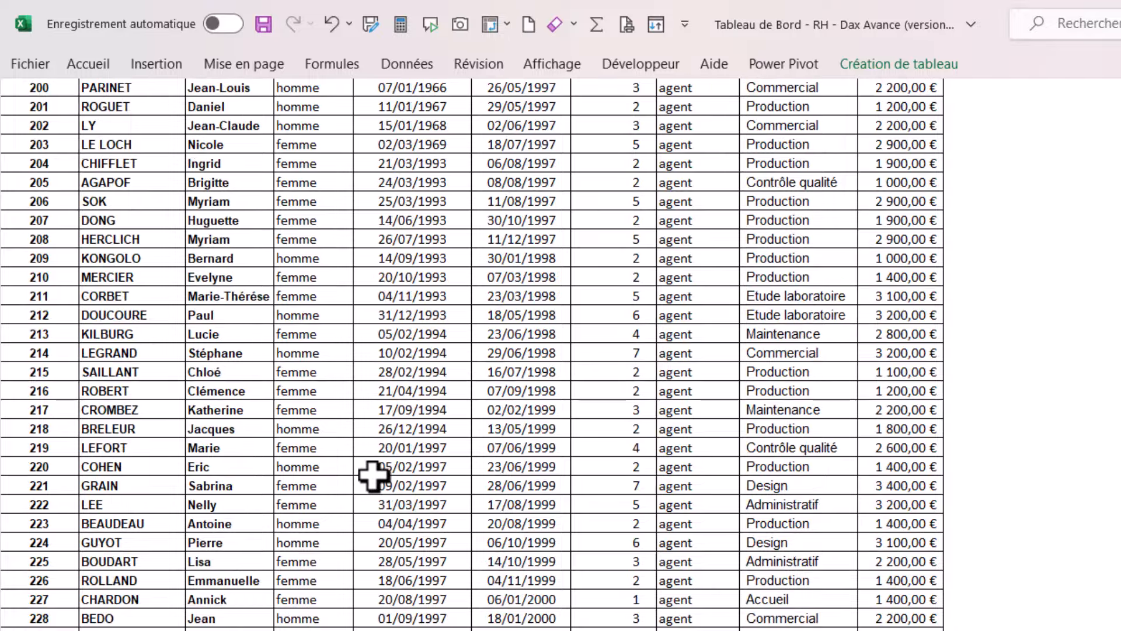
scroll(375, 475, down, 10)
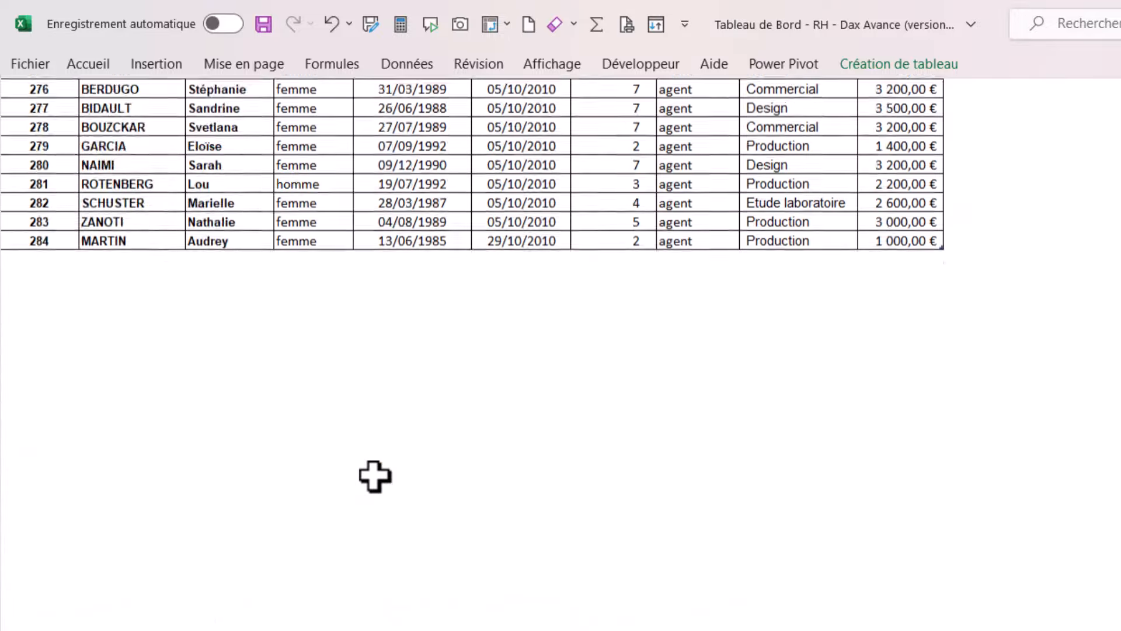
scroll(362, 508, up, 17)
scroll(353, 554, down, 8)
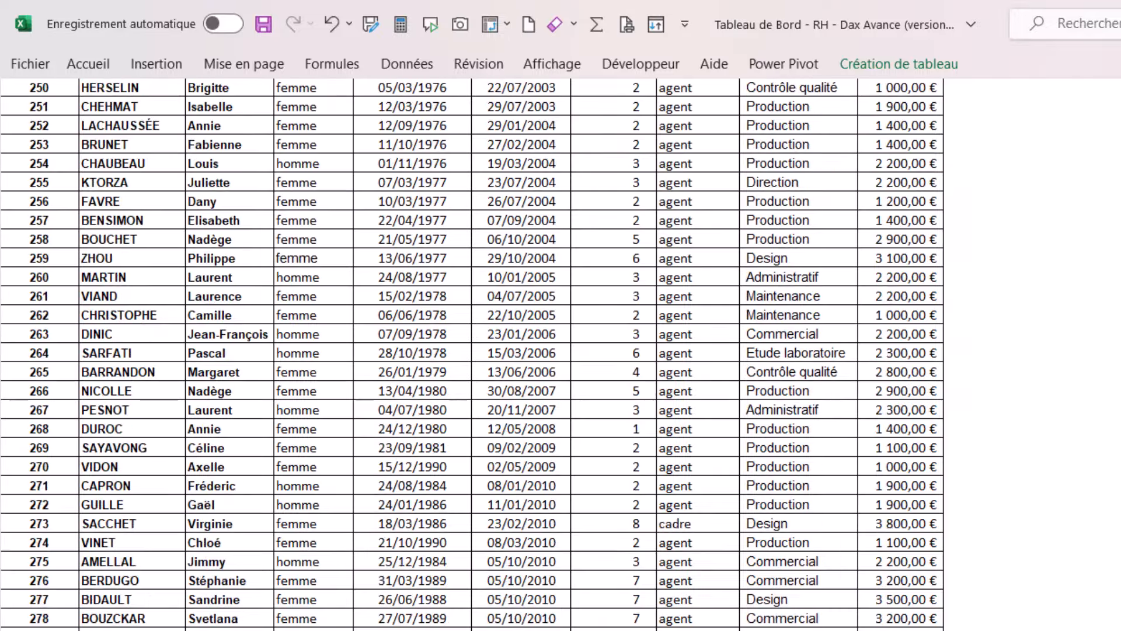
scroll(408, 500, up, 20)
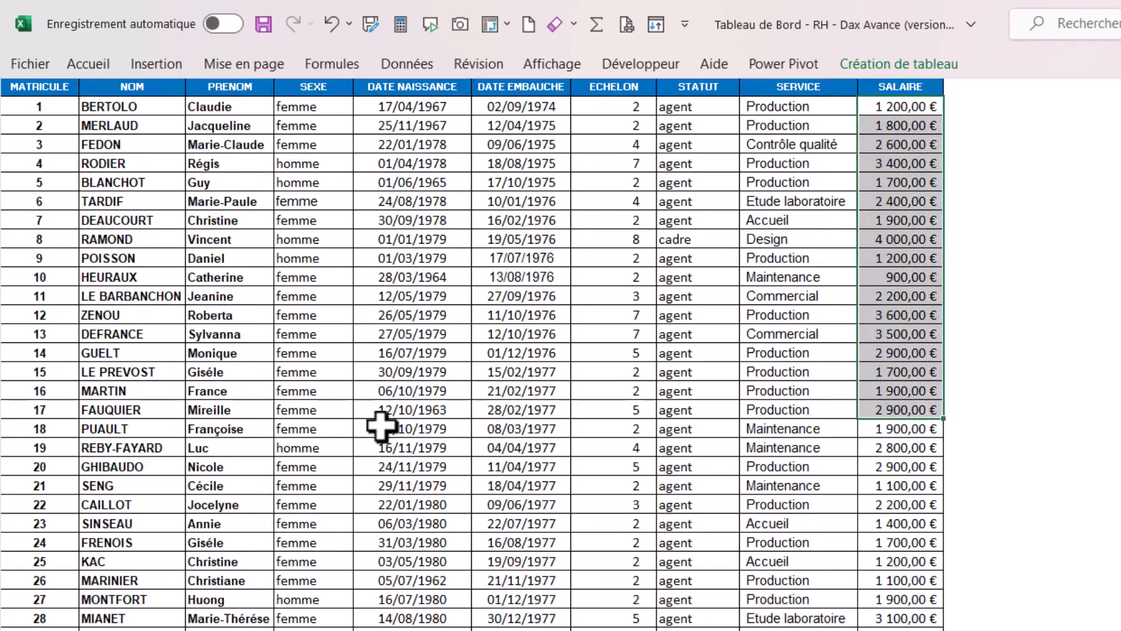
click(346, 354)
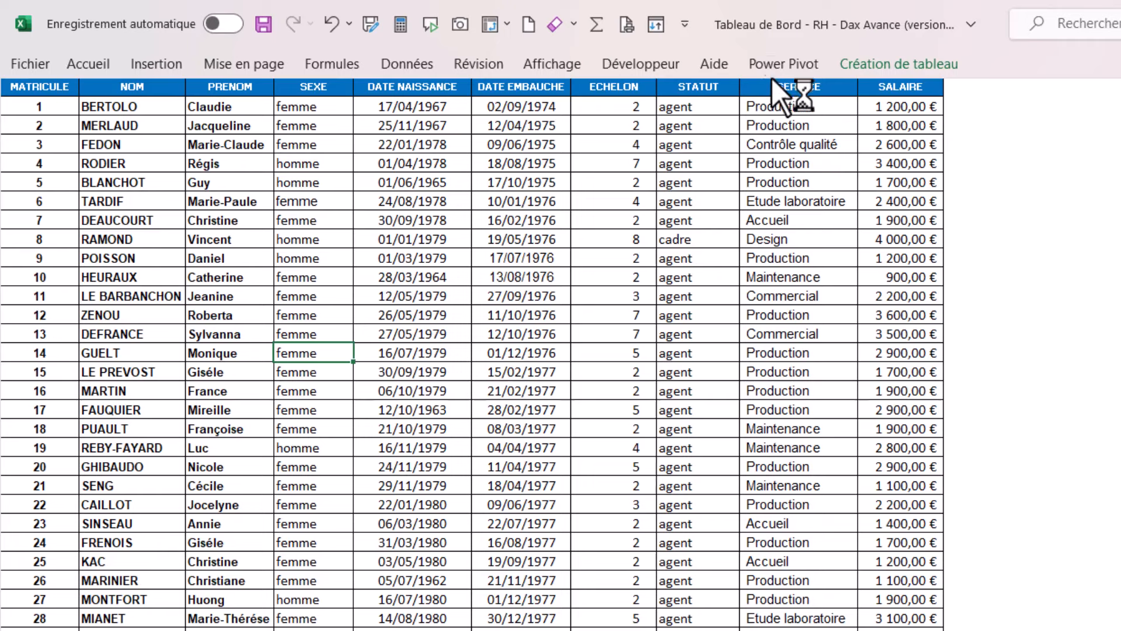
Open the workbook's Power Pivot data model and collapse its formula bar to a single line
click(786, 66)
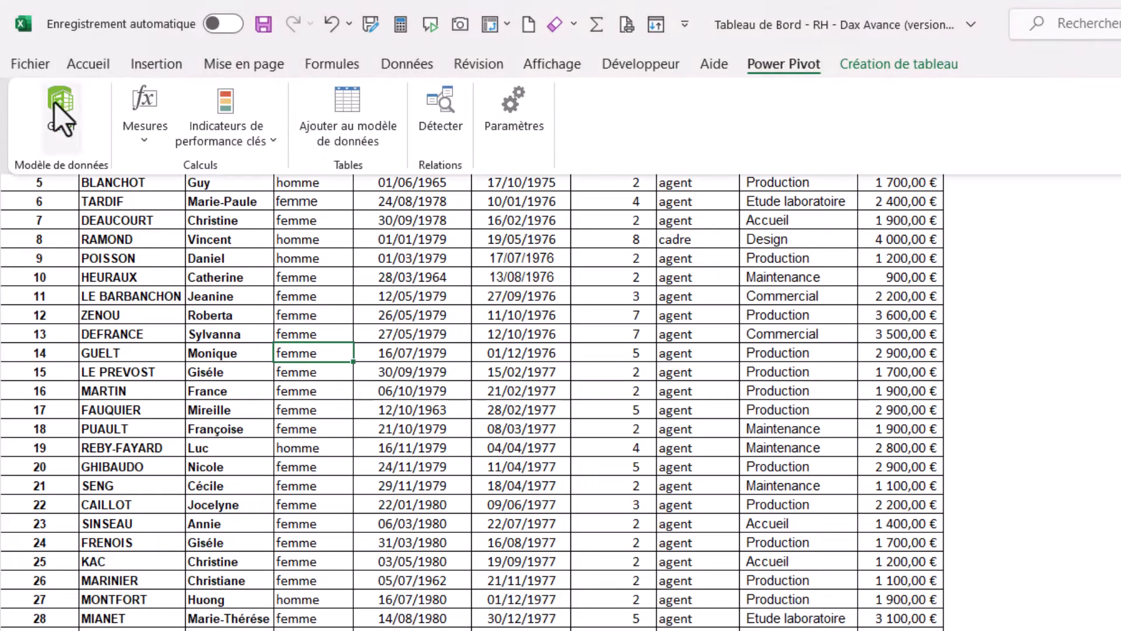
click(60, 111)
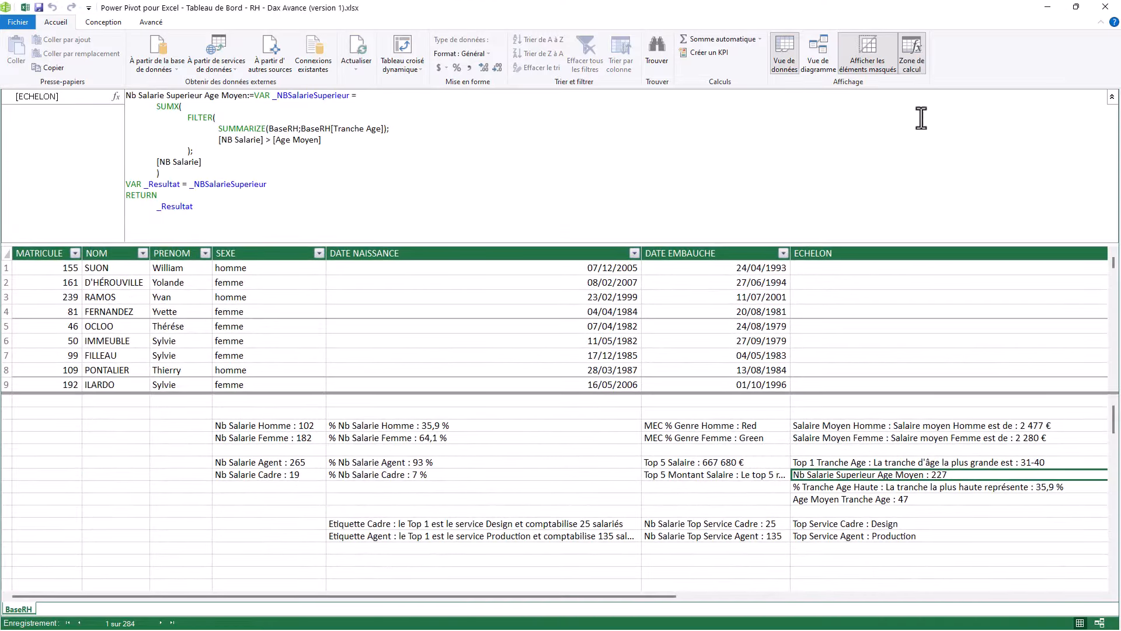
click(1112, 97)
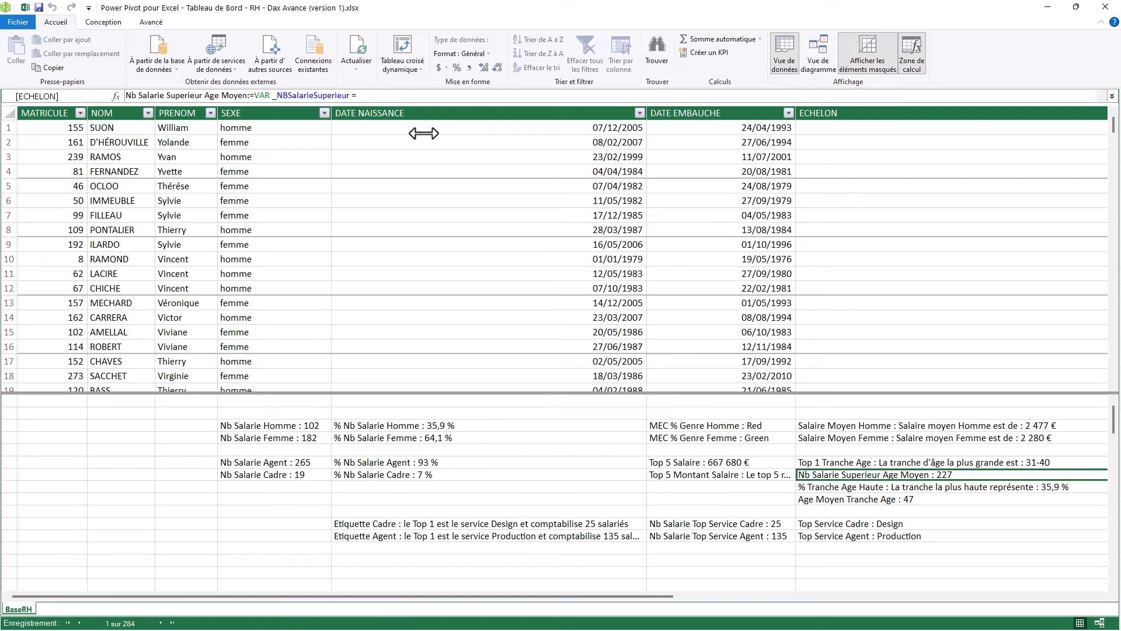
Narrow the DATE NAISSANCE and ECHELON columns of BaseRH and bring the calculated columns into view
drag(424, 134, 440, 117)
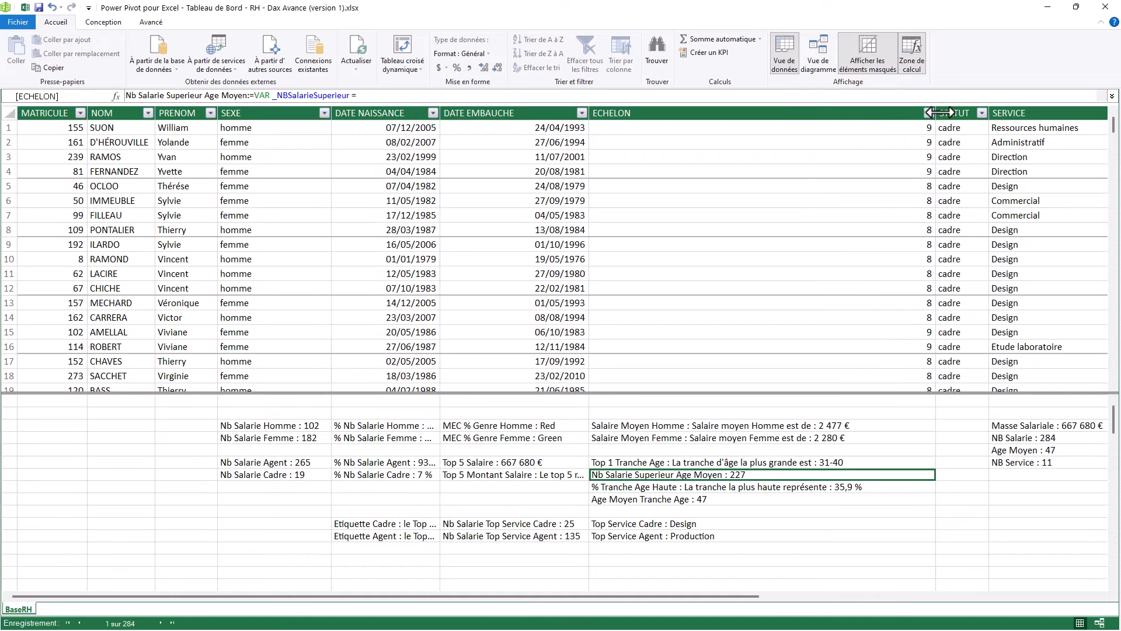
drag(934, 113, 701, 154)
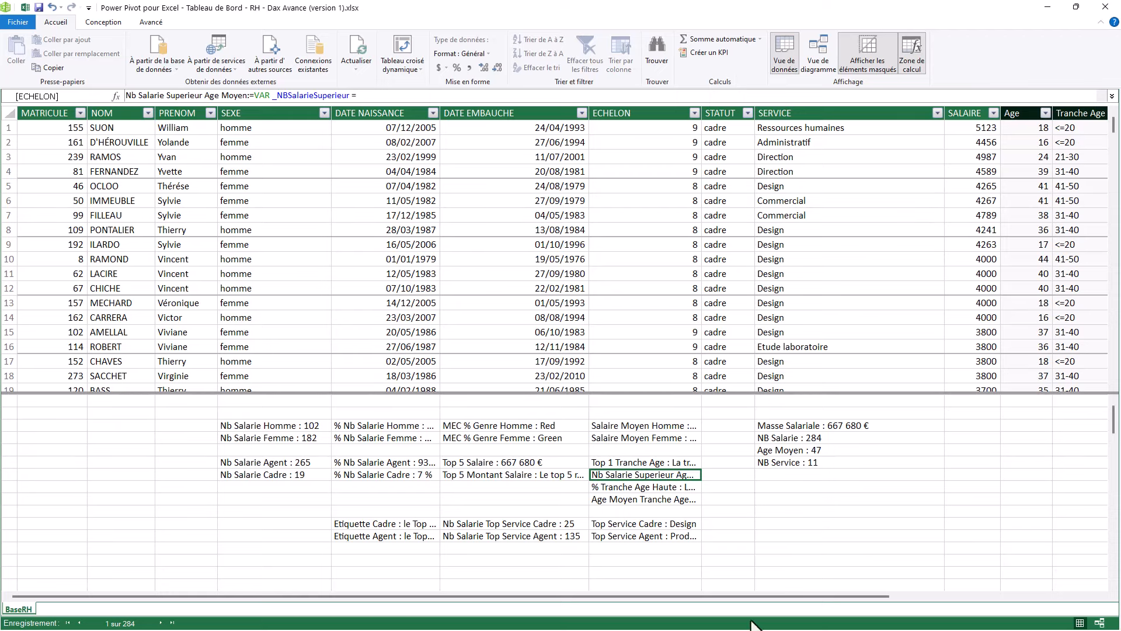
drag(749, 596, 844, 601)
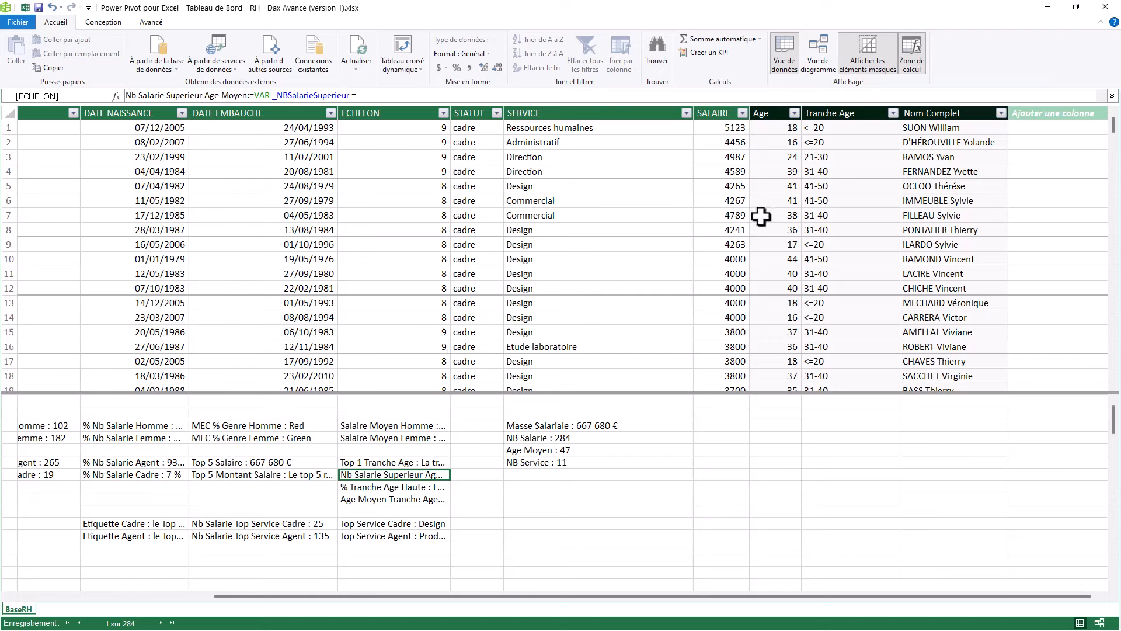
Display the Age column's formula in enlarged text, with the formula bar expanded to a moderate height
click(774, 131)
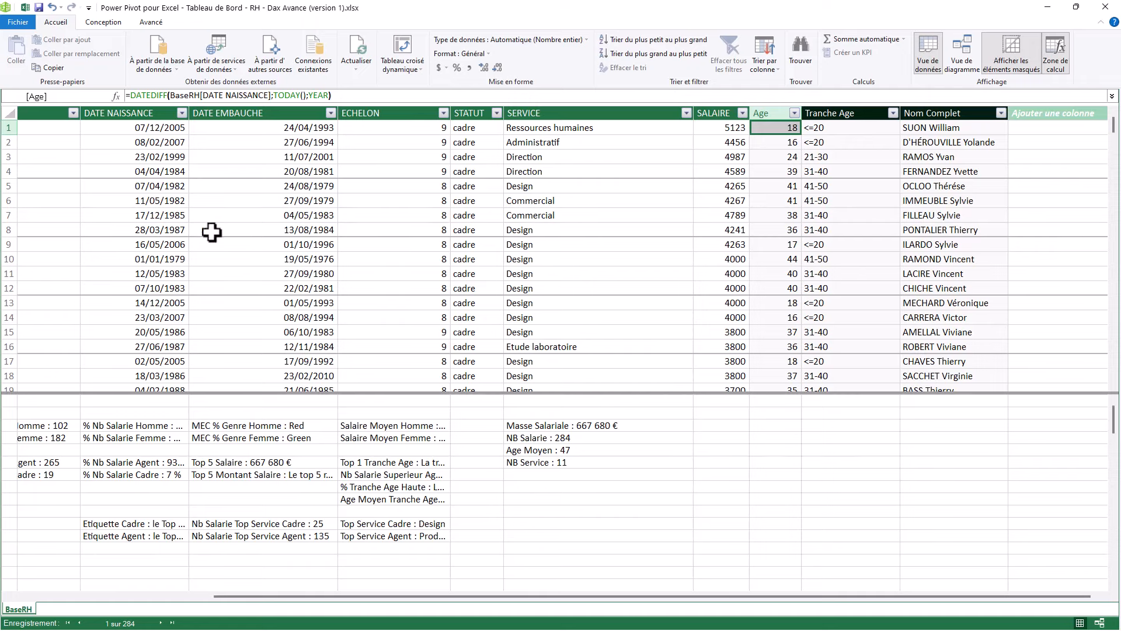
click(414, 95)
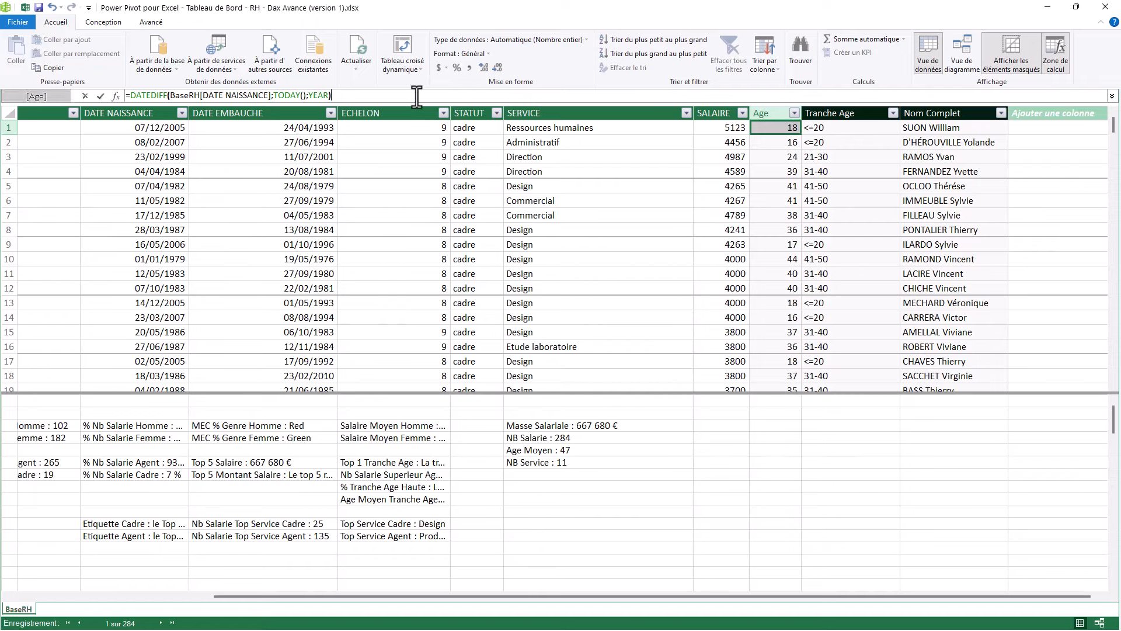
ctrl+scroll(415, 94, up, 3)
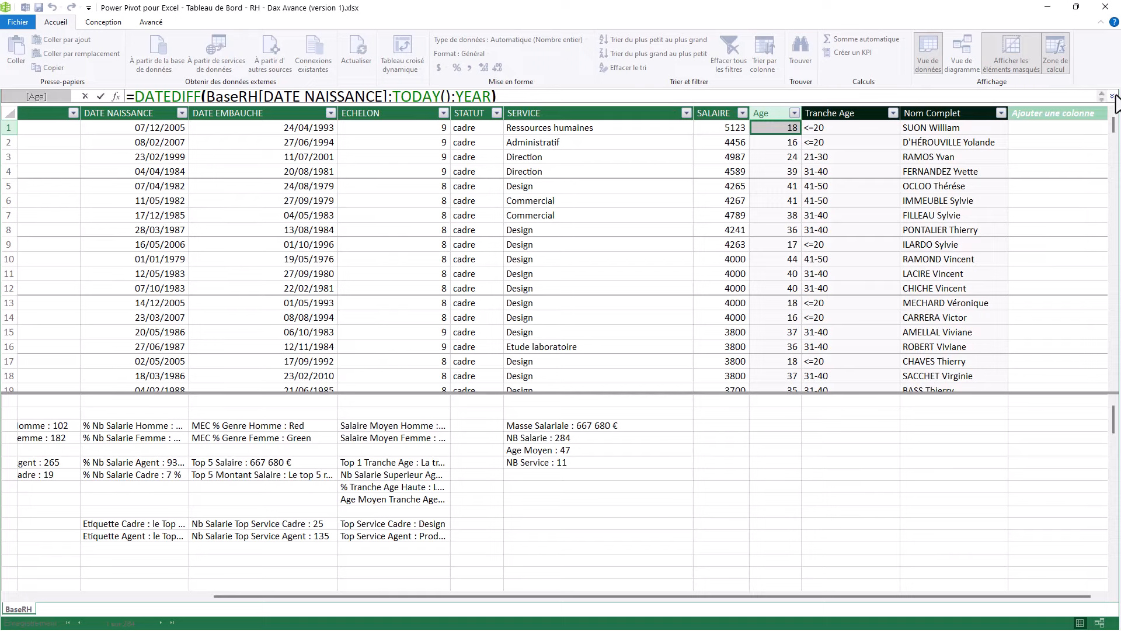
click(1113, 97)
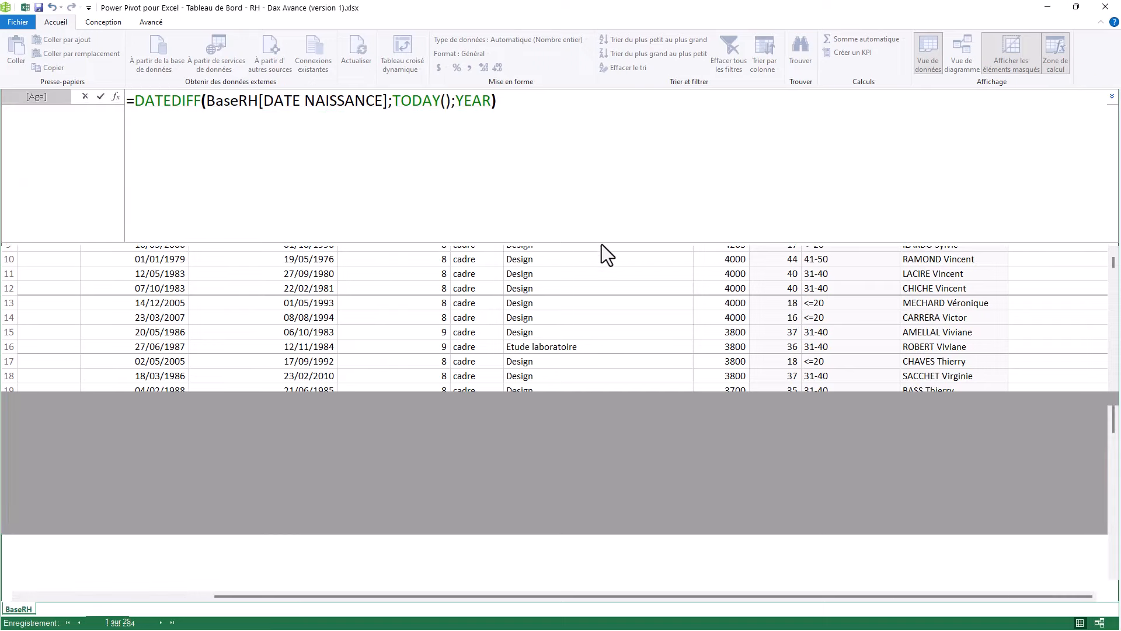
drag(599, 244, 579, 180)
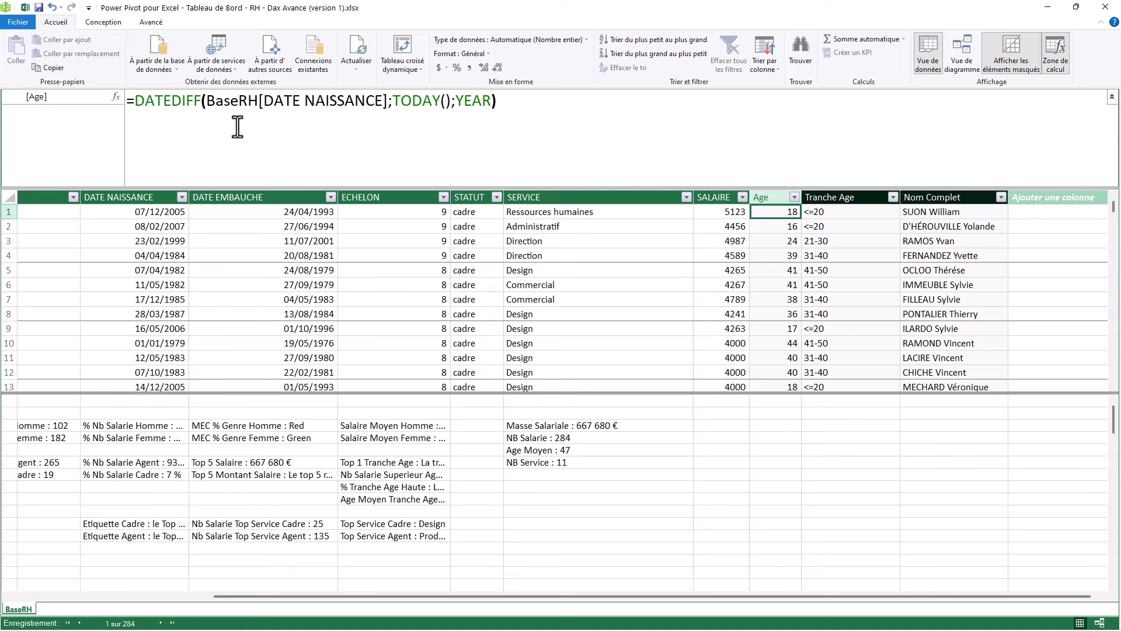
click(784, 241)
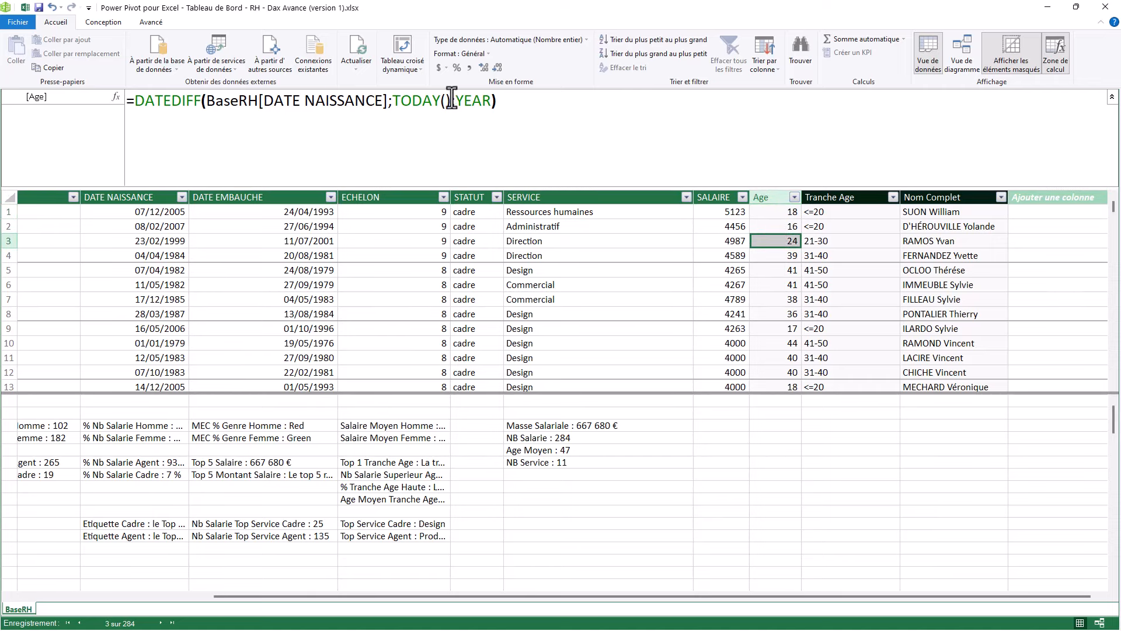
drag(452, 101, 392, 101)
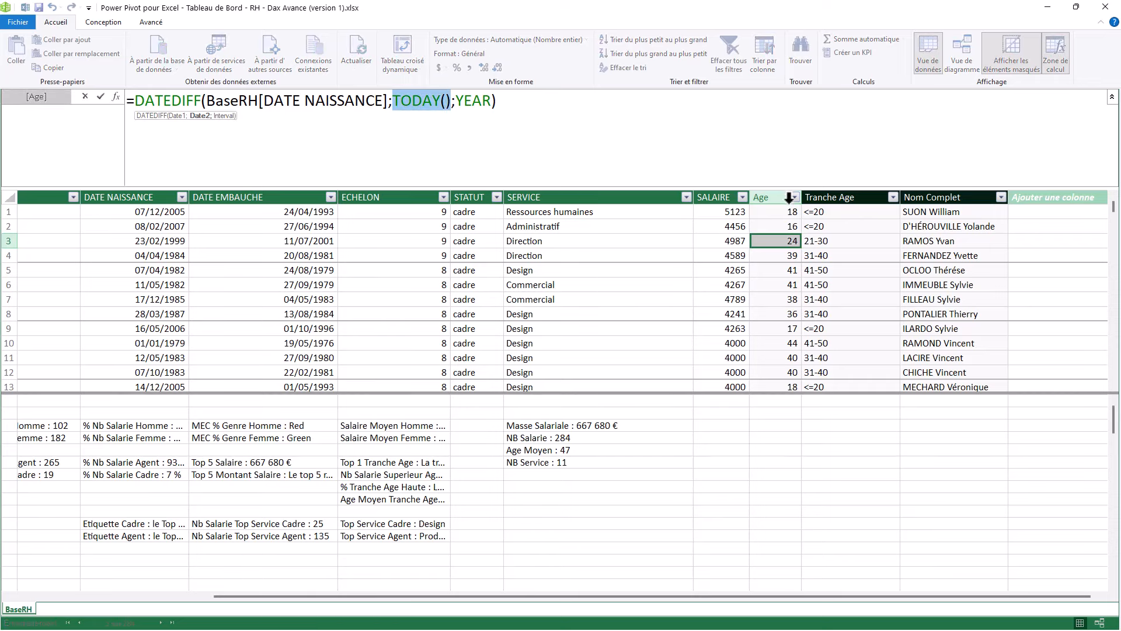
click(779, 226)
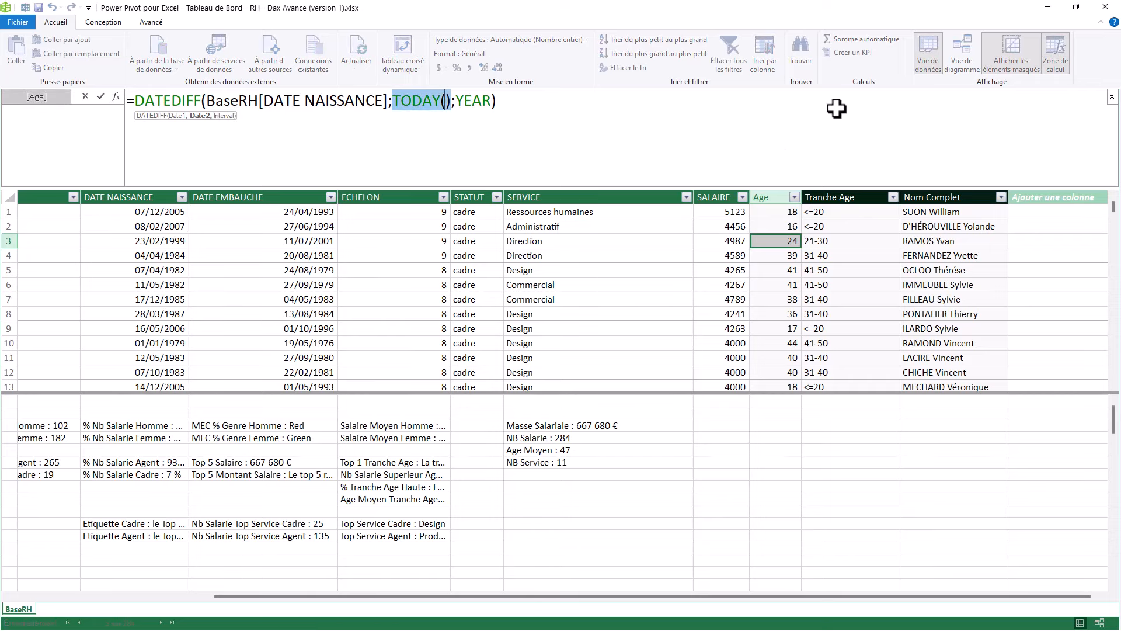
click(856, 241)
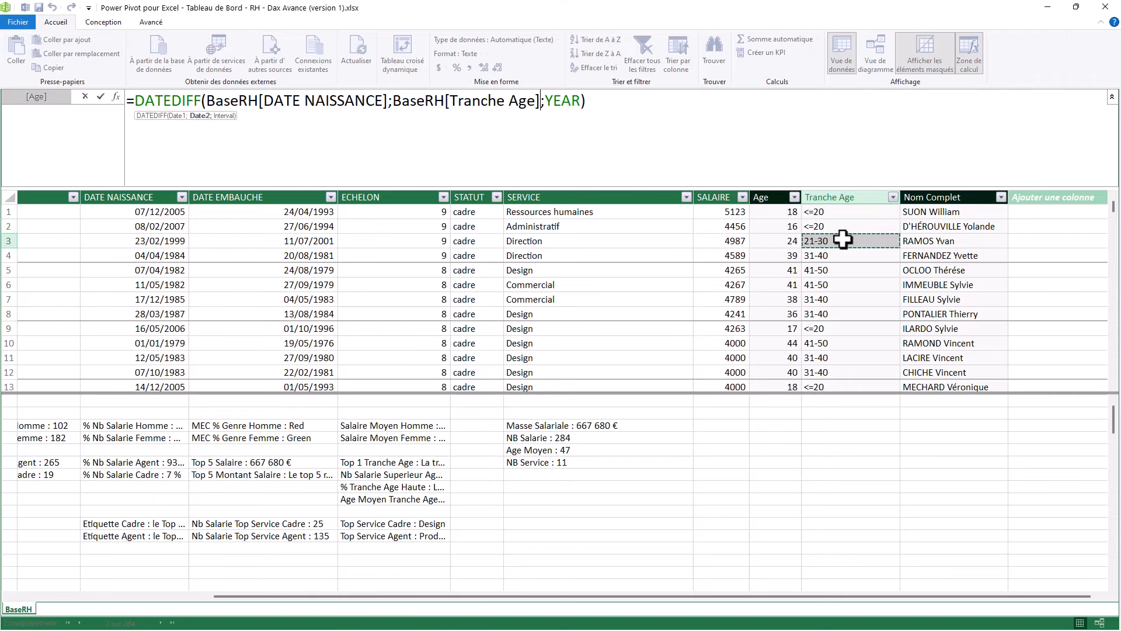
key(Return)
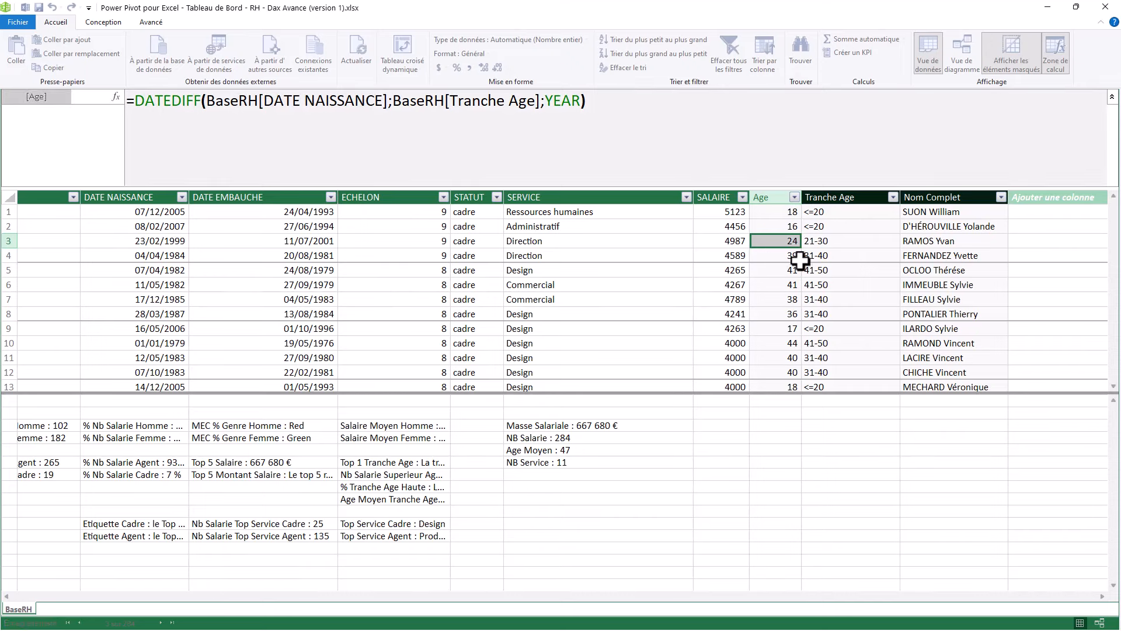
key(ctrl+z)
key(ctrl+y)
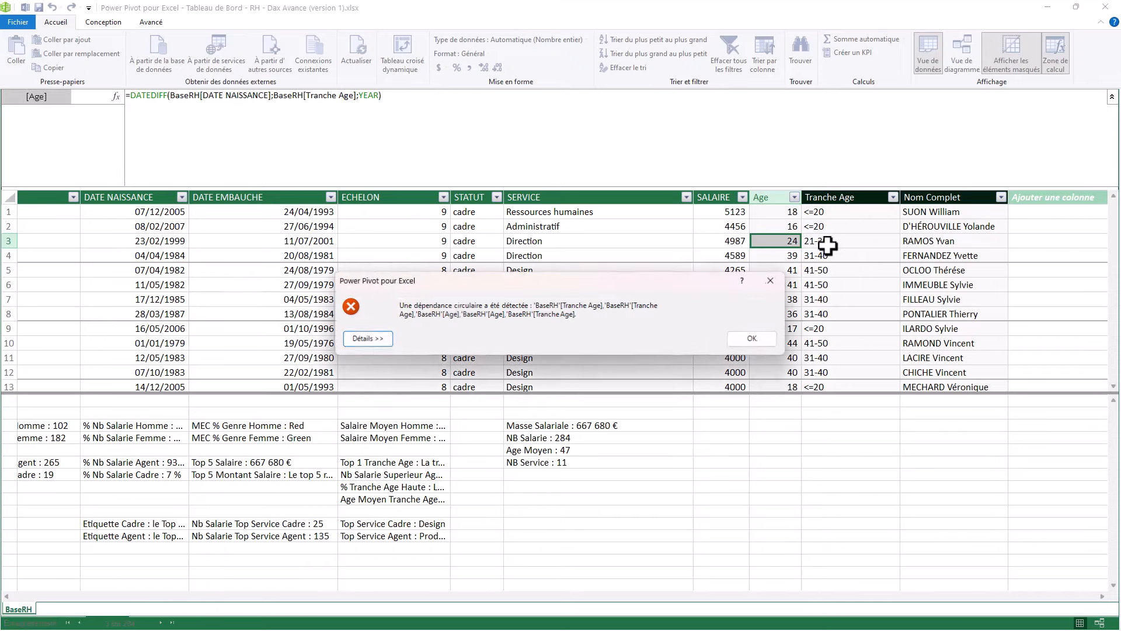
key(Return)
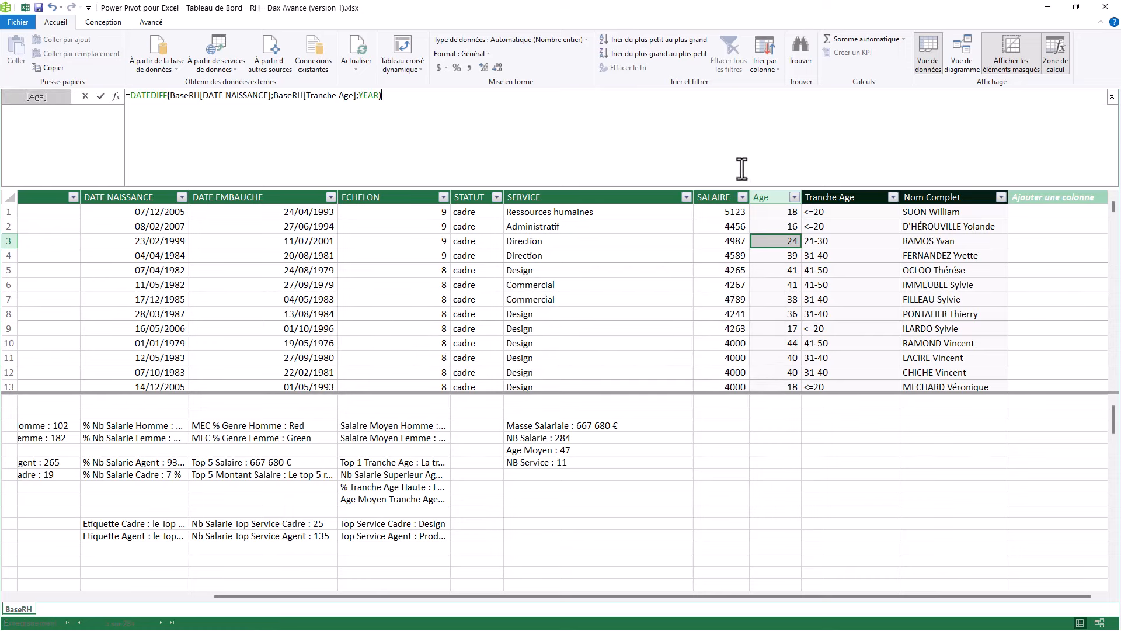
key(Escape)
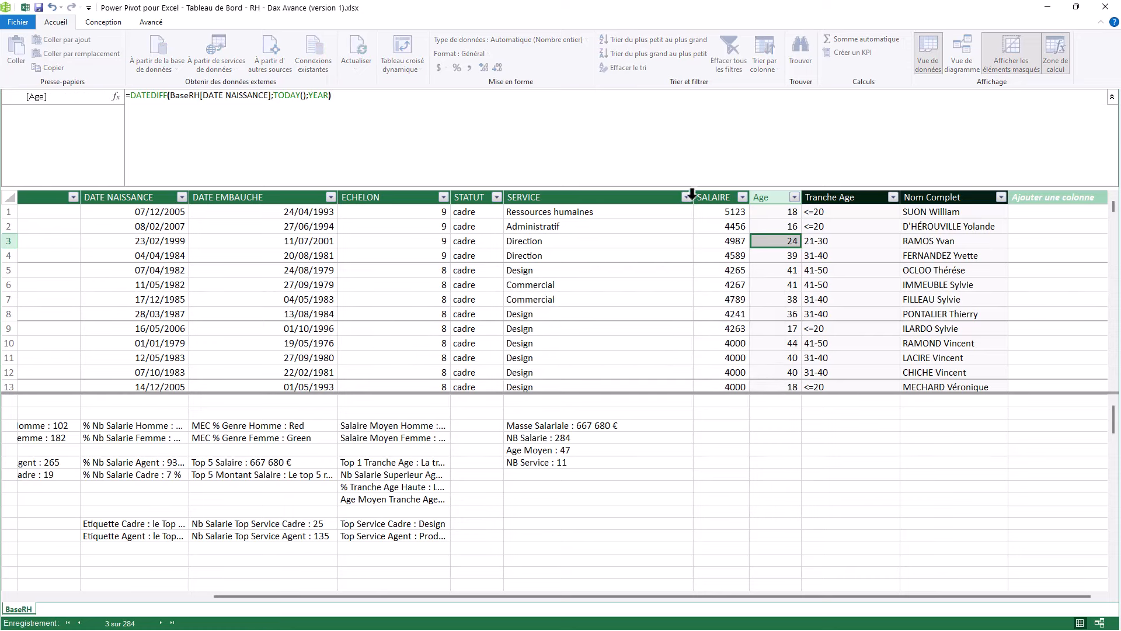
Display the full Tranche Age formula in enlarged text, making the formula bar taller to fit it
click(838, 246)
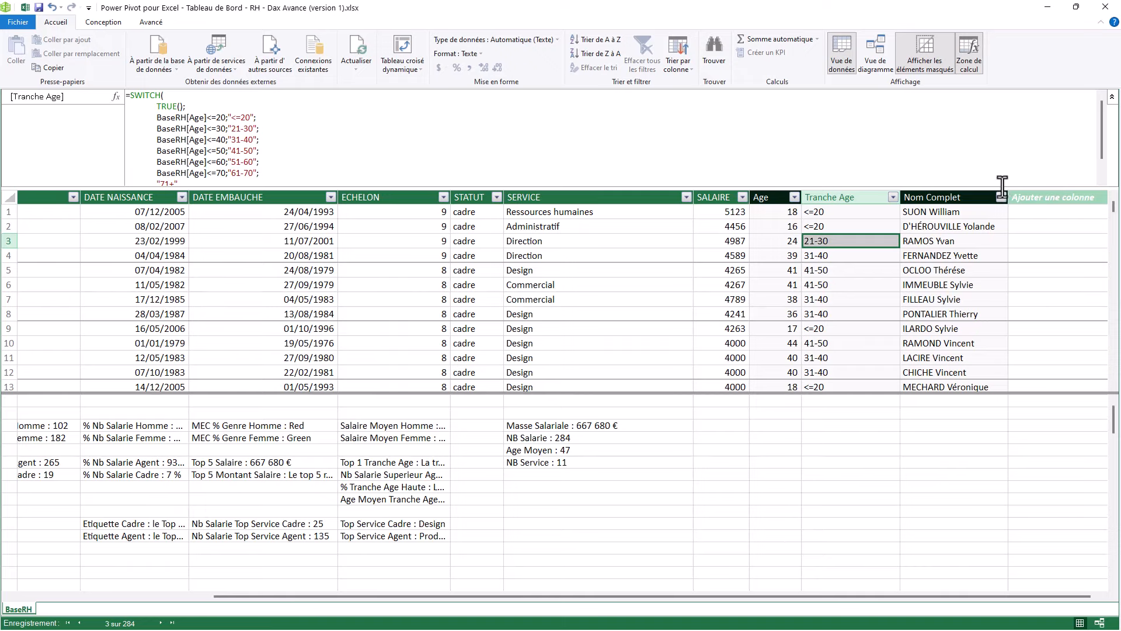
drag(1004, 187, 1003, 244)
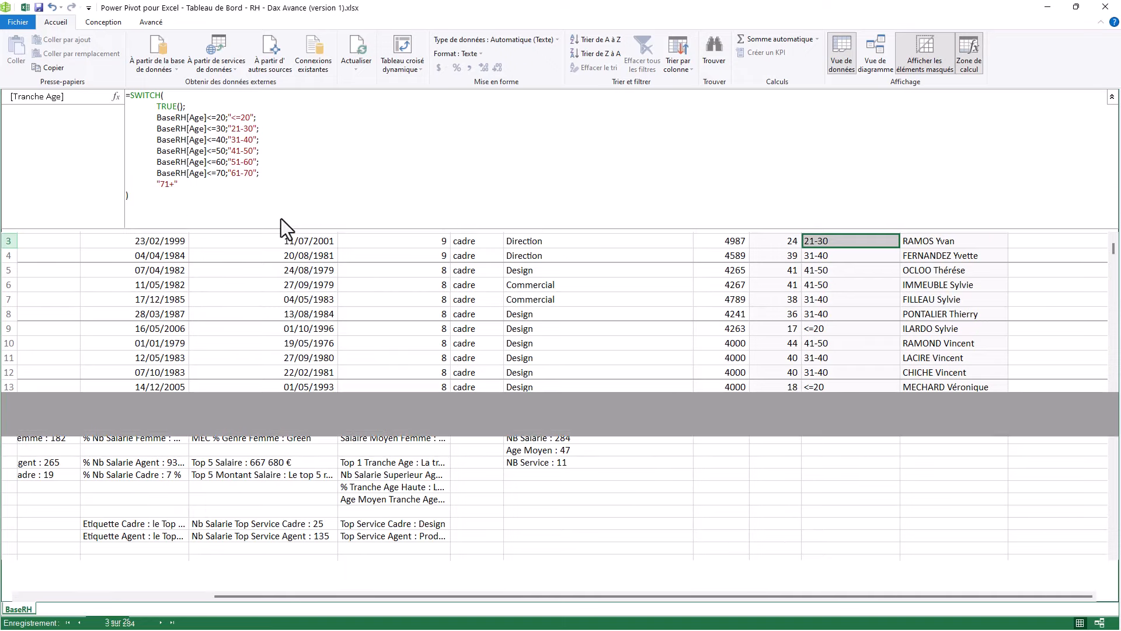
ctrl+scroll(313, 199, up, 3)
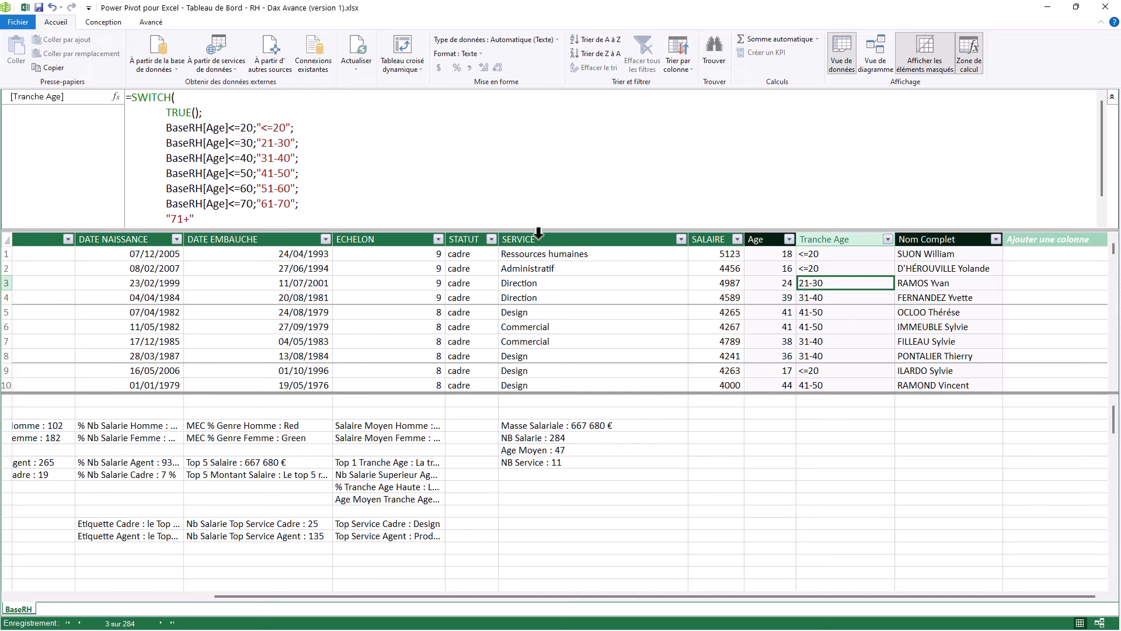
drag(536, 231, 543, 275)
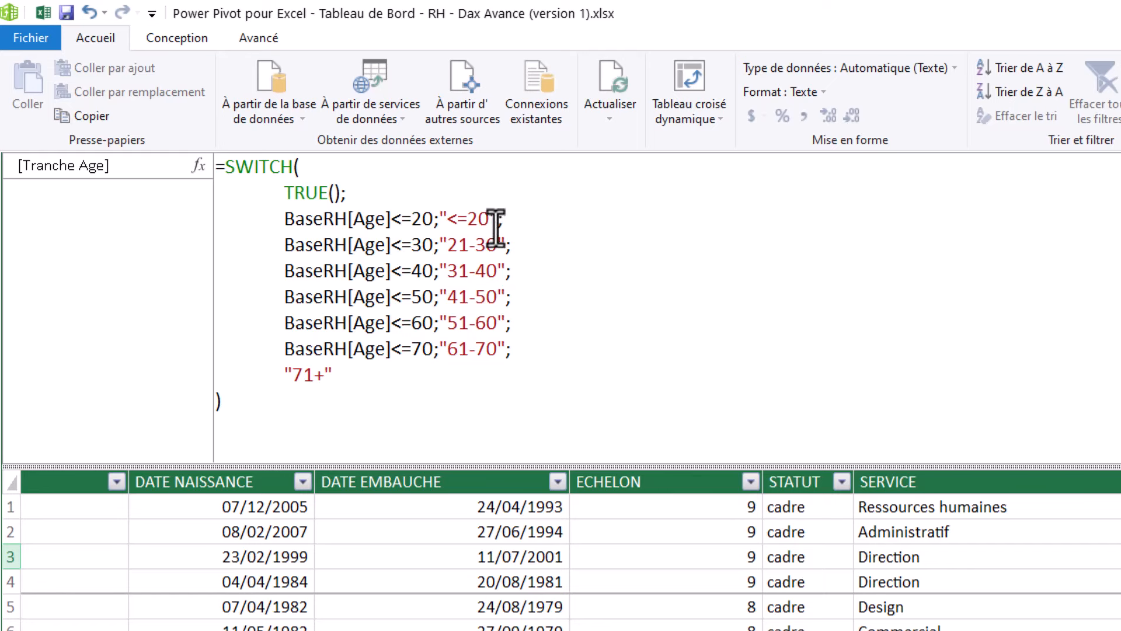
Examine the Tranche Age formula's SWITCH brackets from "<=20" to "71+" against the resulting column values, then leave formula editing
drag(498, 221, 446, 225)
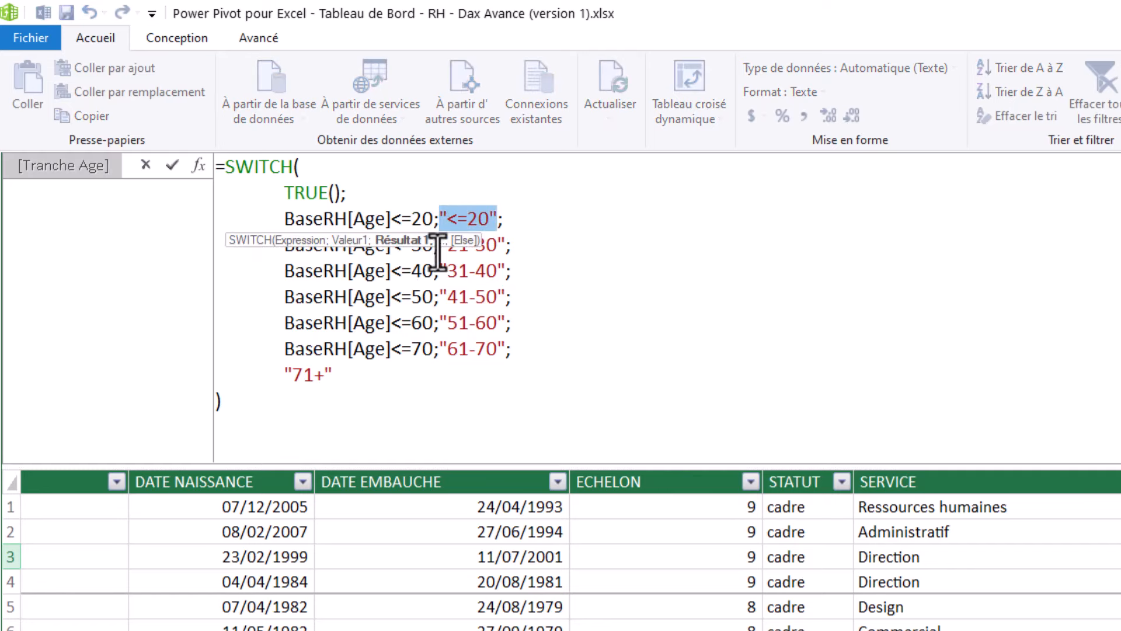
click(412, 270)
drag(498, 244, 447, 246)
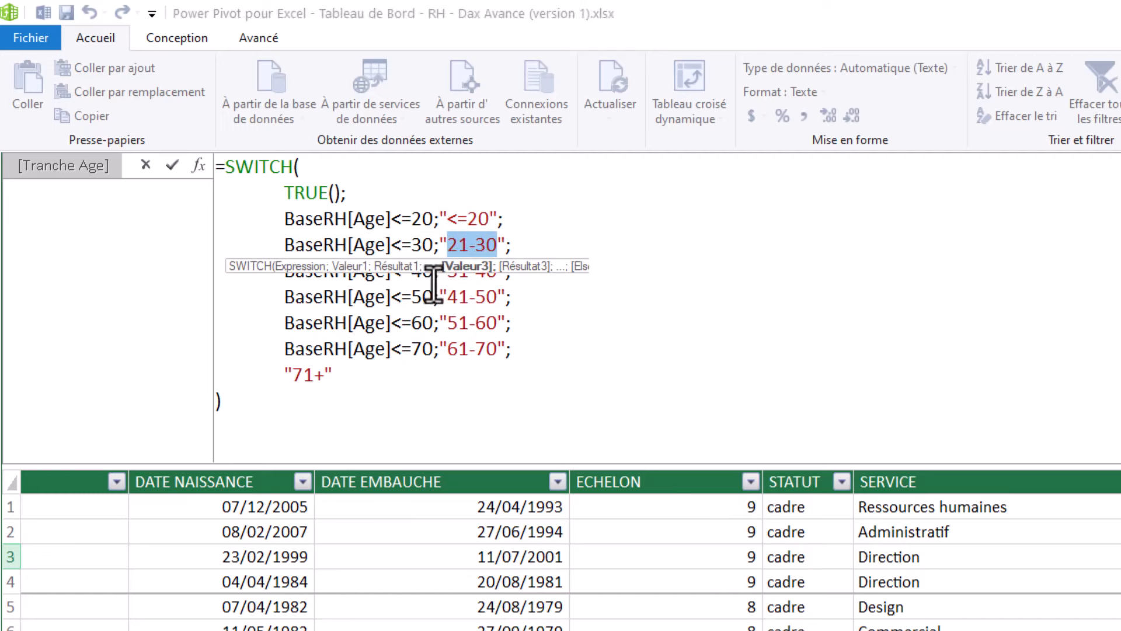
click(656, 271)
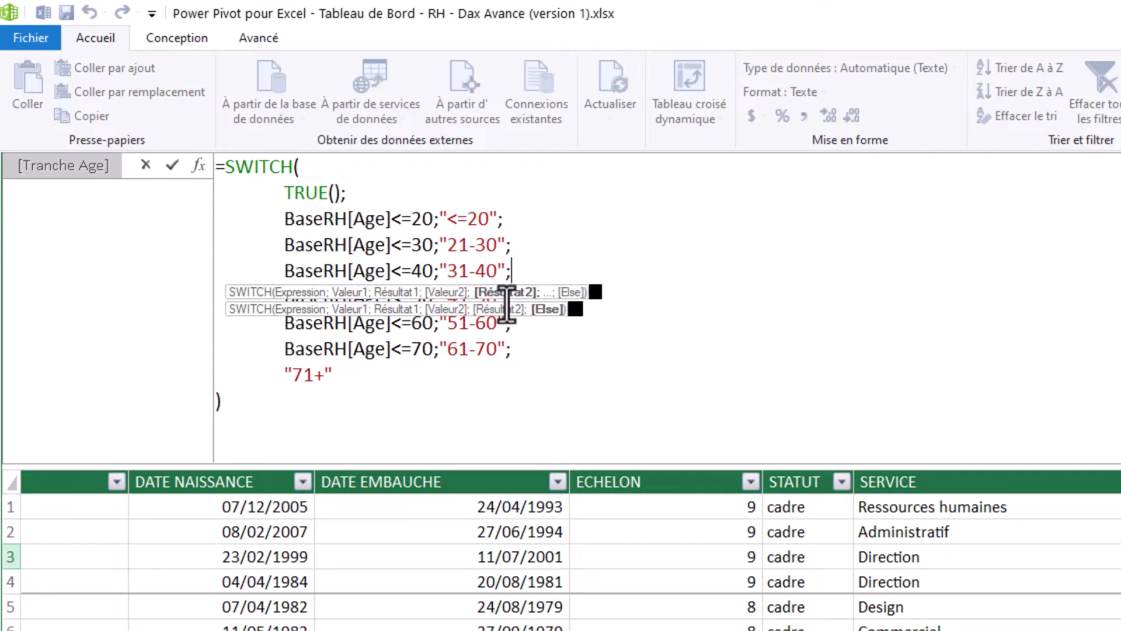
click(408, 379)
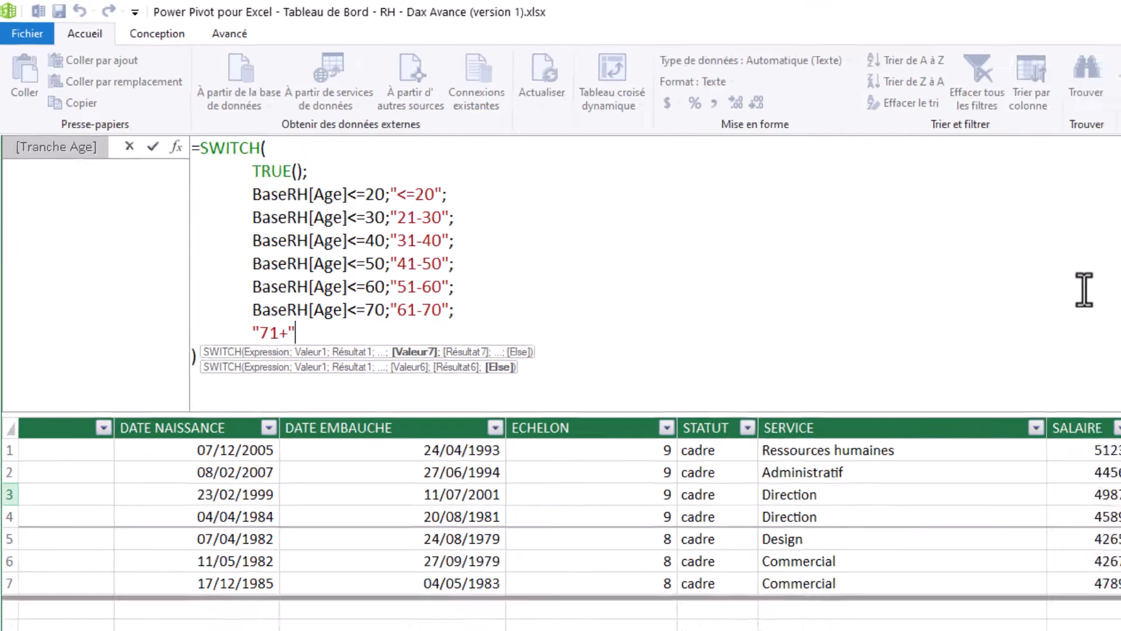
key(Return)
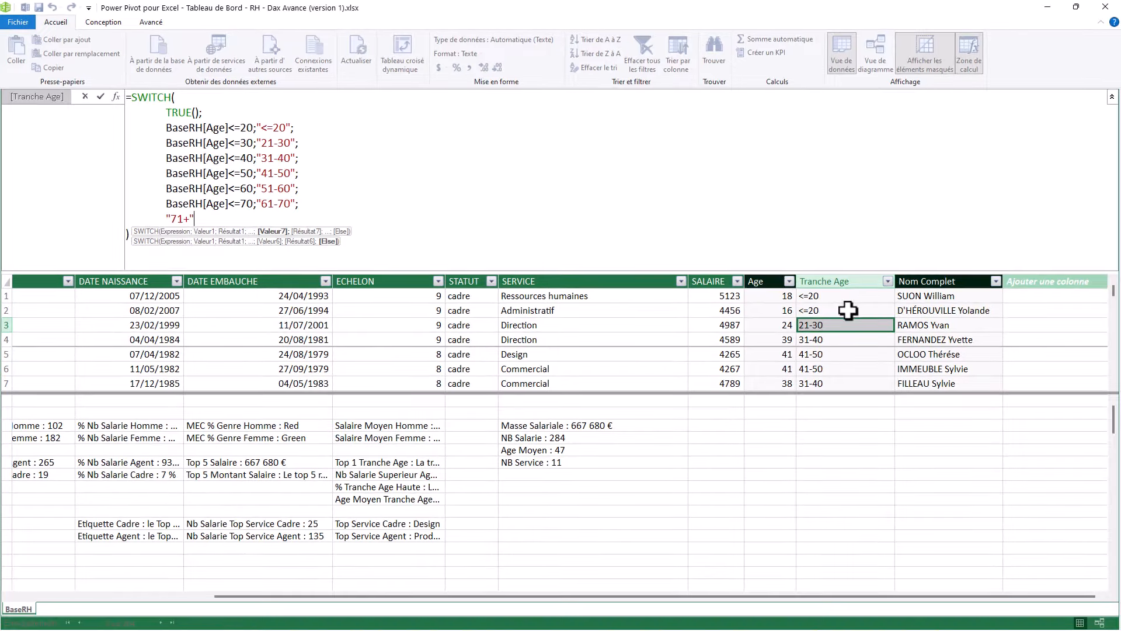
click(851, 310)
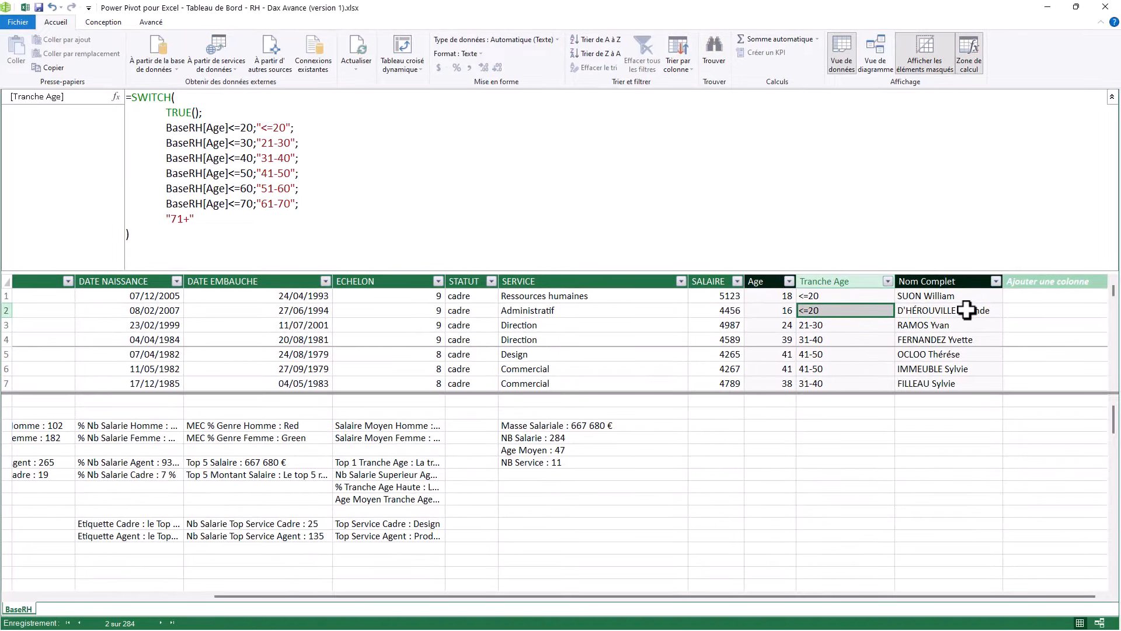
click(163, 252)
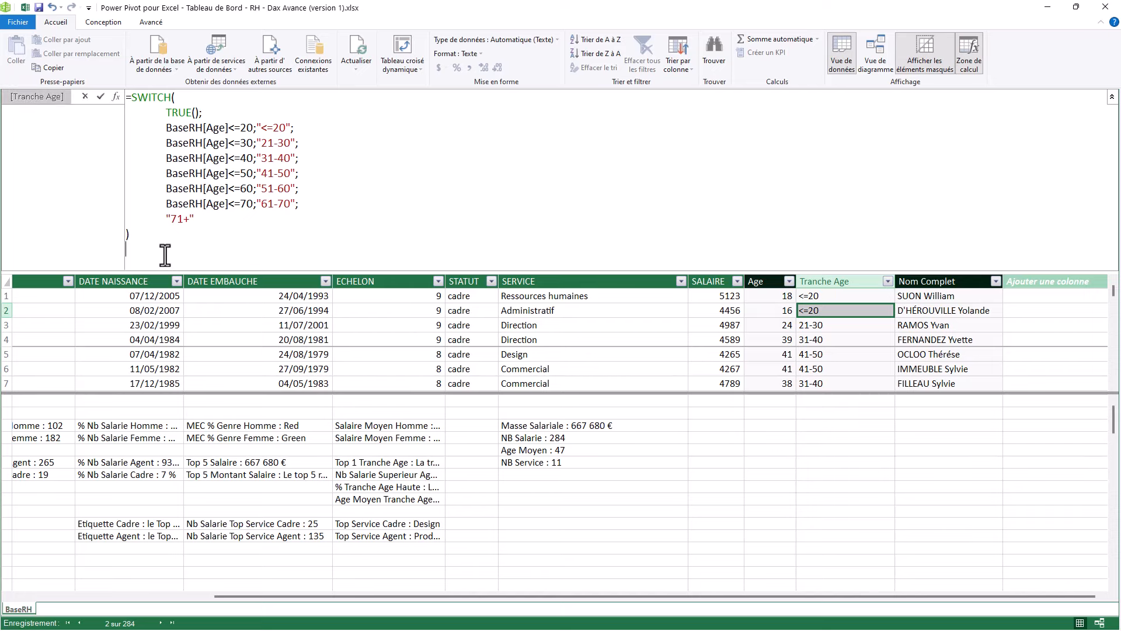
key(Escape)
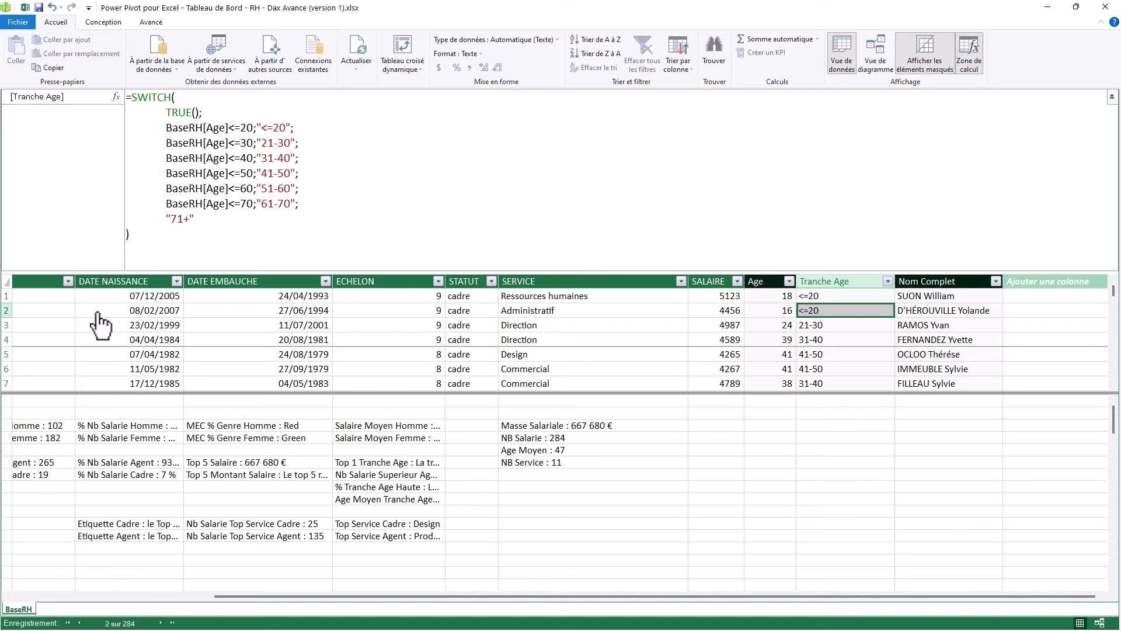
Display the Nom Complet formula in enlarged text and examine how it joins NOM and PRENOM with a space
click(955, 317)
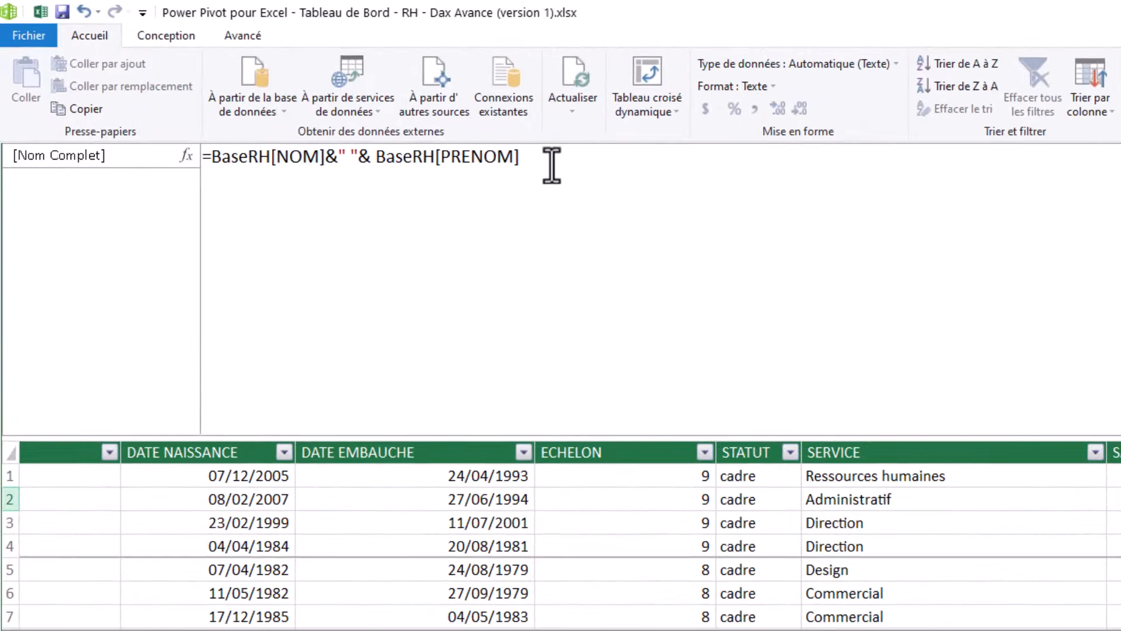
click(605, 160)
scroll(822, 207, up, 3)
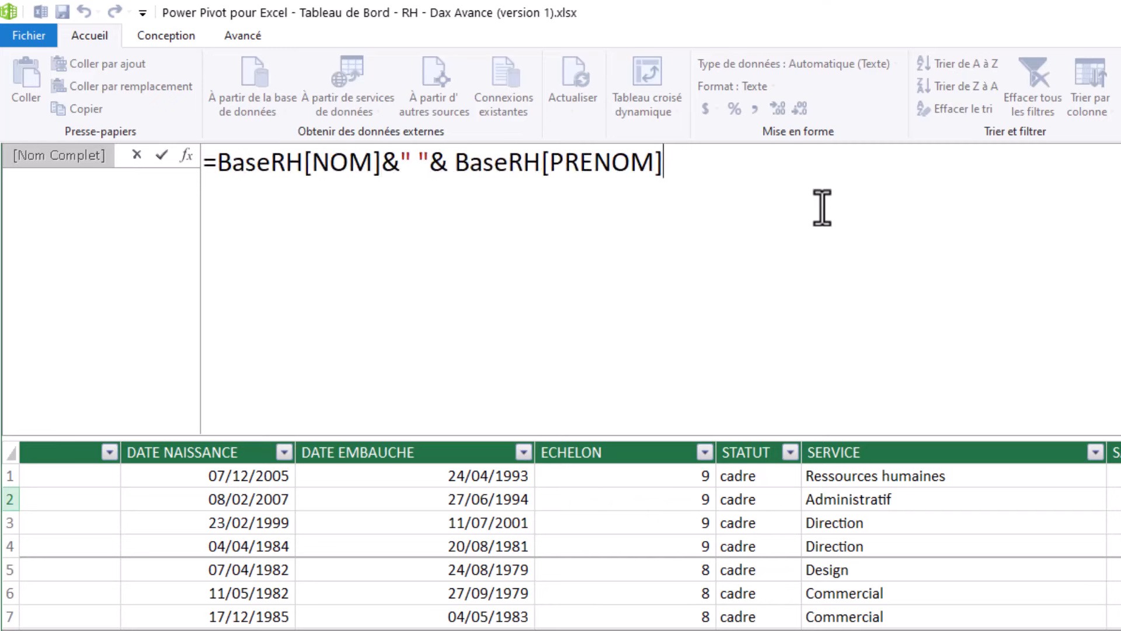
drag(454, 169, 250, 169)
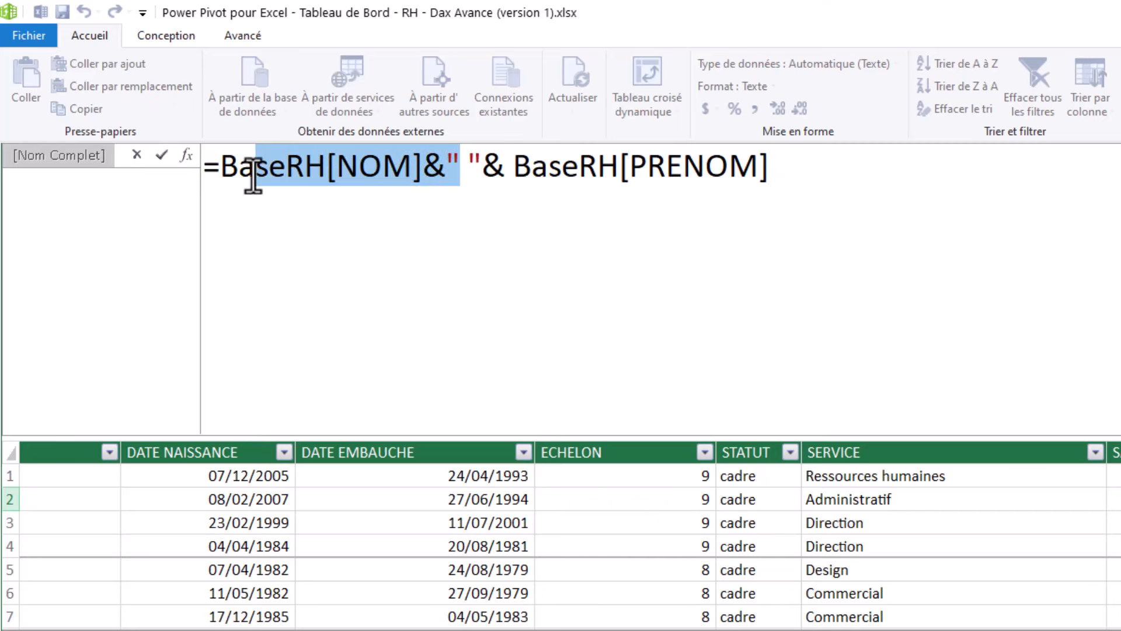
click(465, 167)
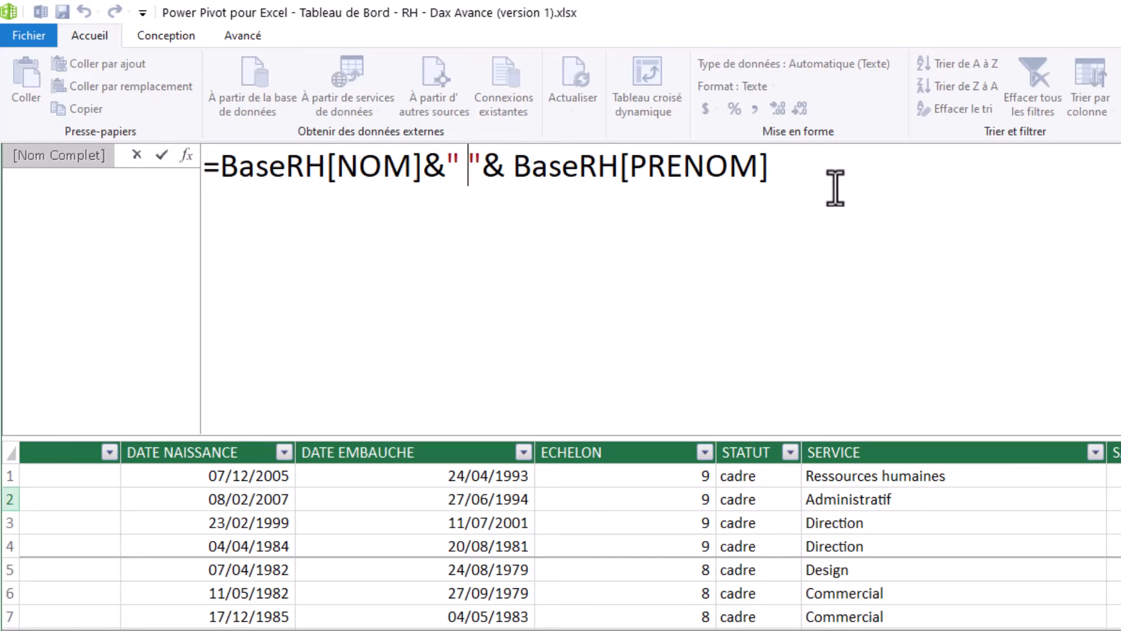
drag(769, 169, 543, 169)
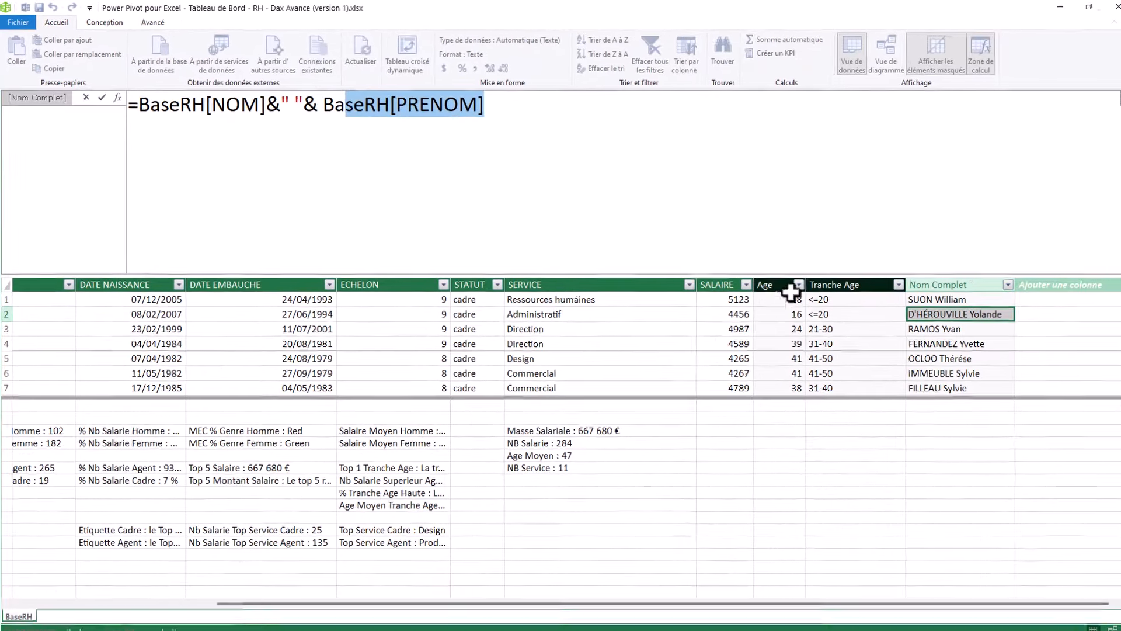
click(953, 216)
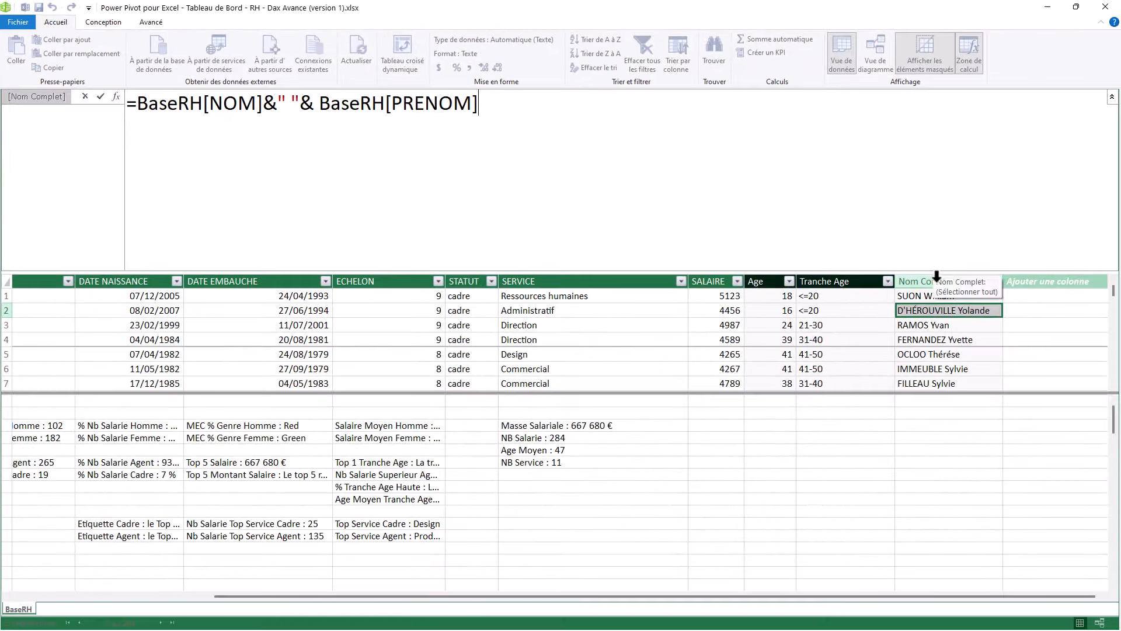
Widen the ECHELON column and enlarge the calculation area of BaseRH, with the formula bar collapsed to a single line
click(935, 276)
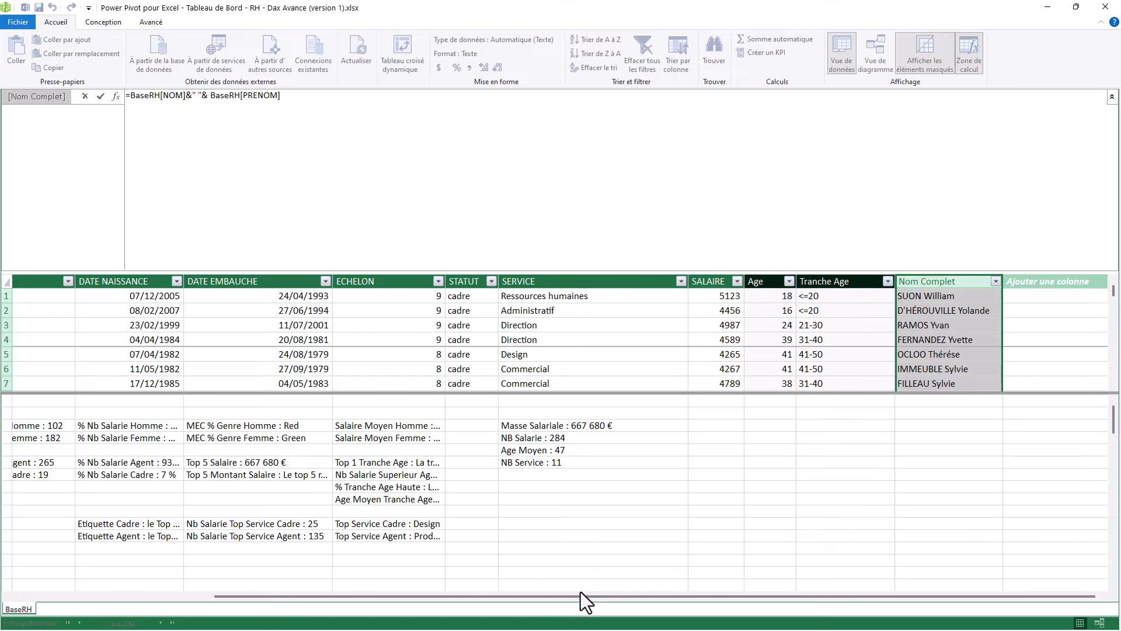
drag(583, 595, 257, 603)
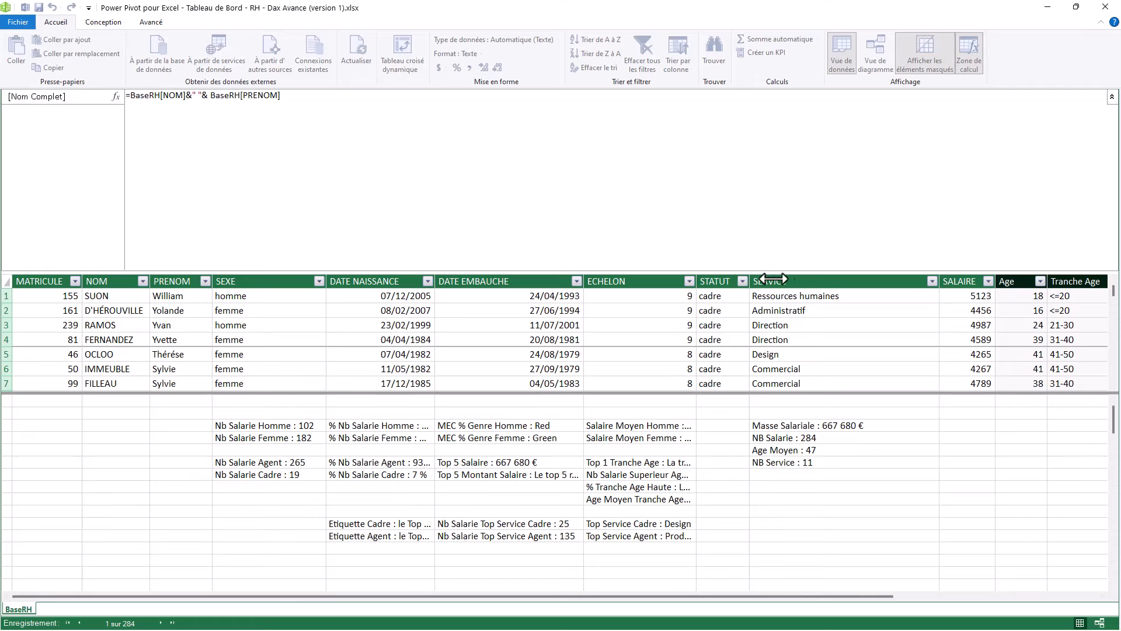
drag(693, 280, 781, 281)
click(1111, 96)
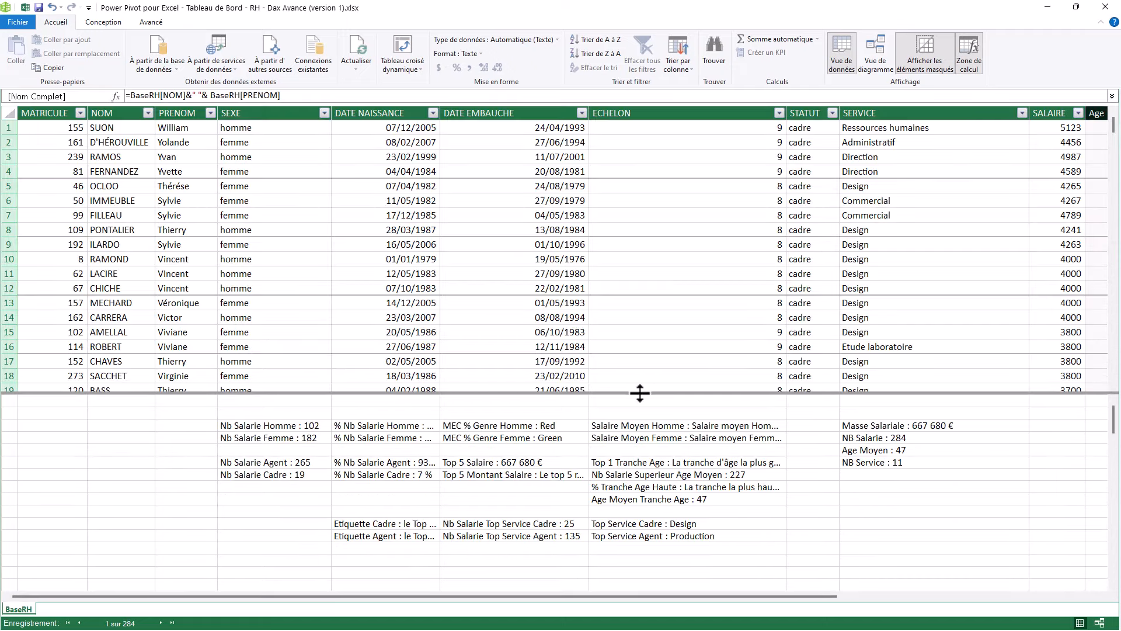
drag(640, 392, 639, 345)
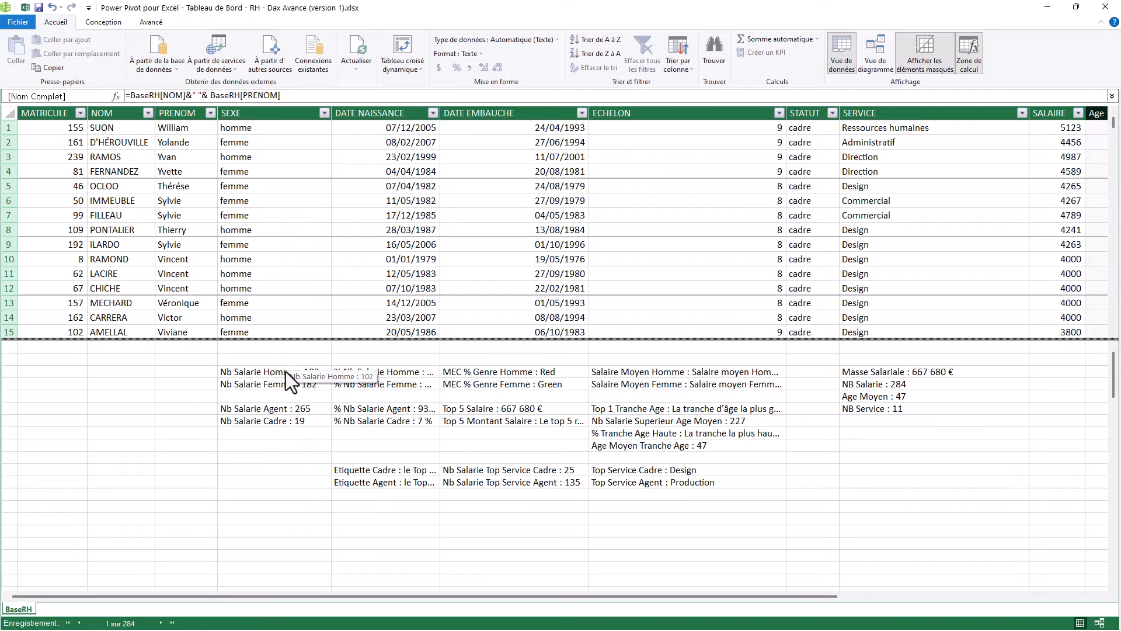
Inspect the formulas of the Masse Salariale, NB Salarie, Age Moyen and NB Service measures
click(911, 372)
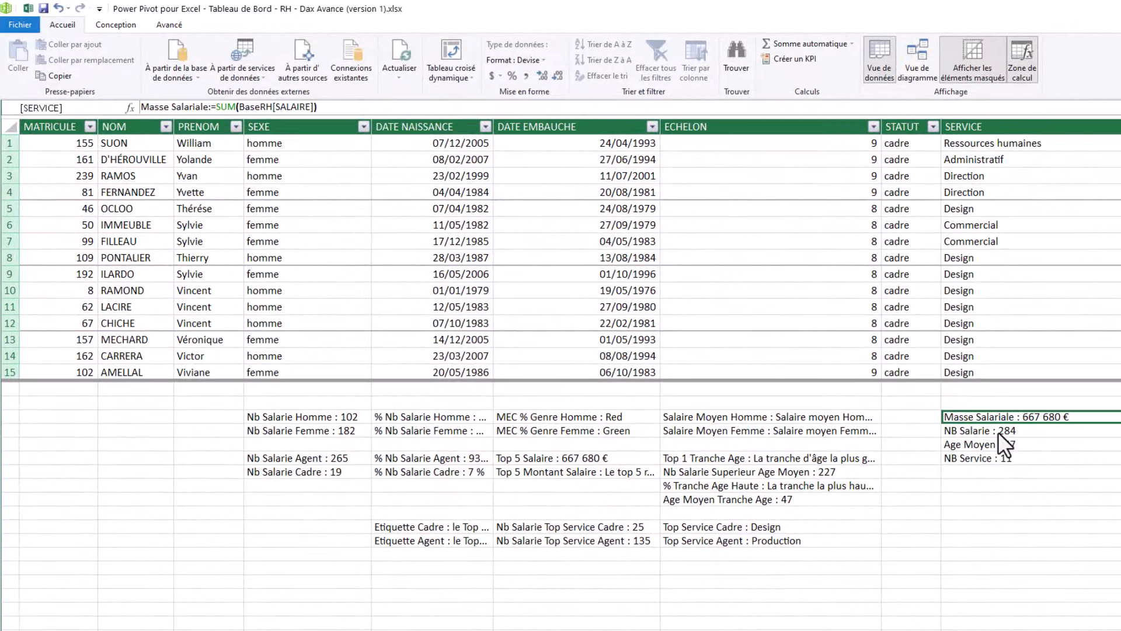
click(998, 432)
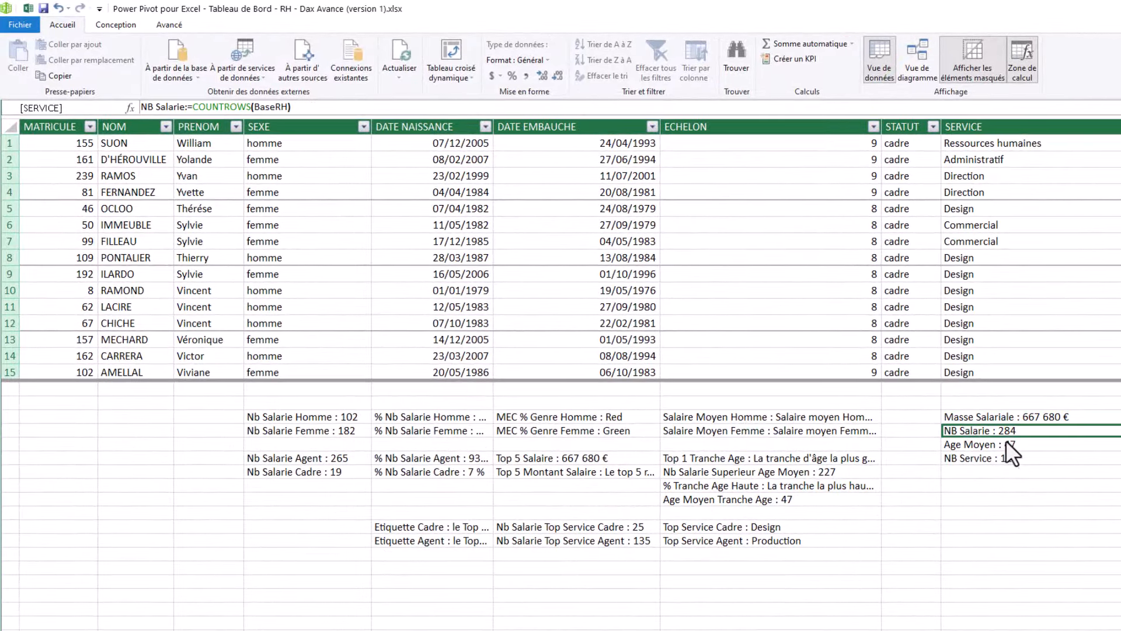
click(993, 445)
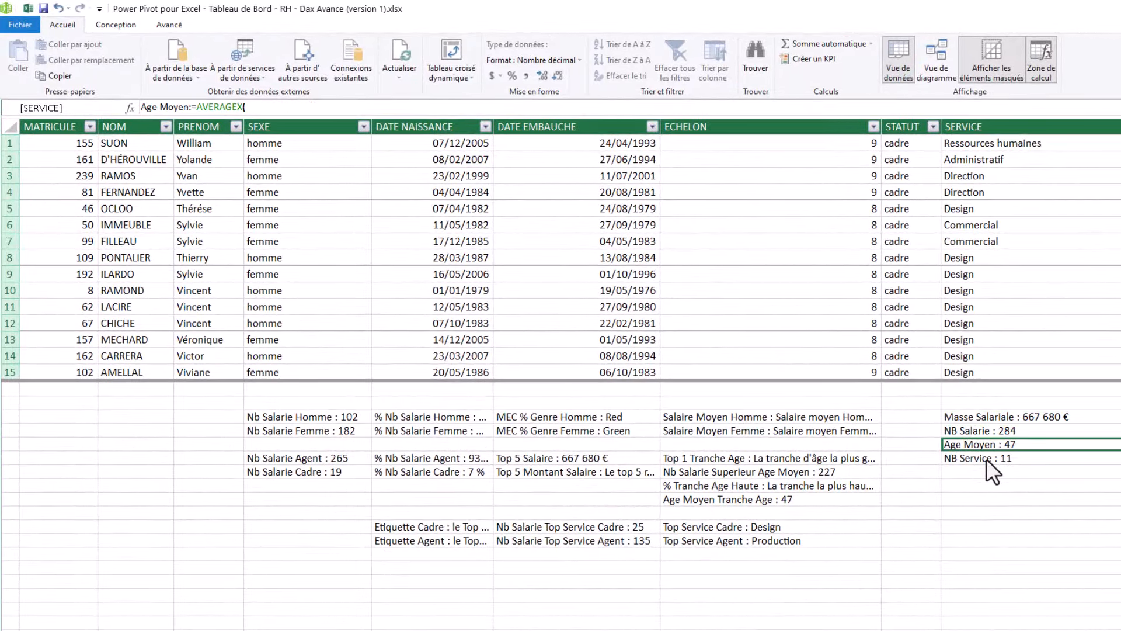
click(986, 458)
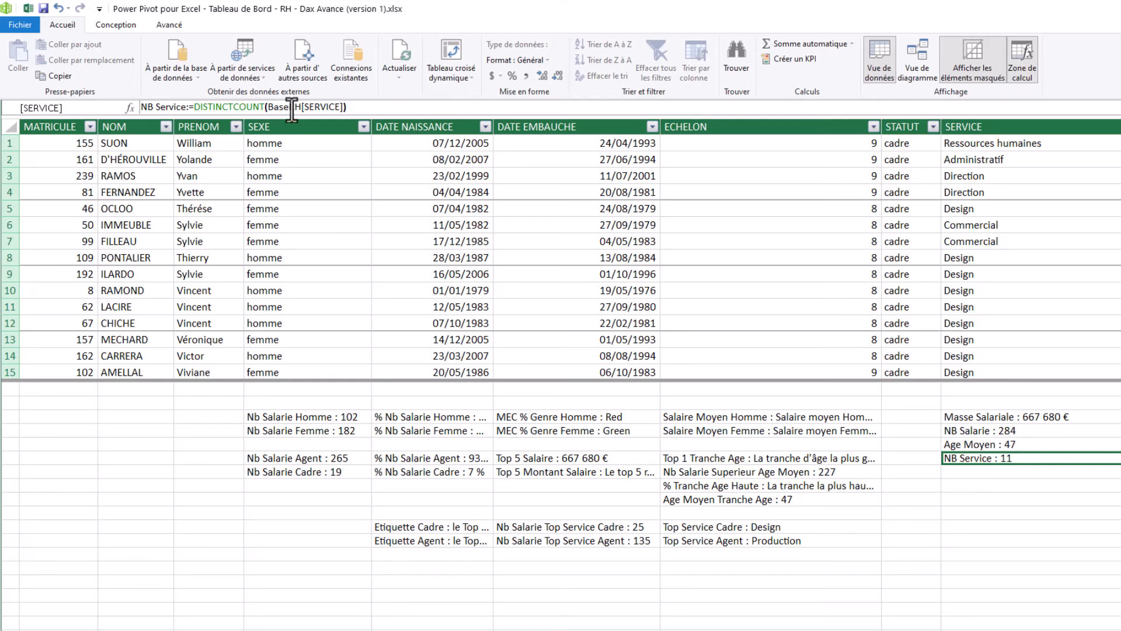
Inspect the gender measures' formulas: Nb Salarie Homme, Nb Salarie Femme, % Nb Salarie Homme and MEC % Genre Homme
click(266, 418)
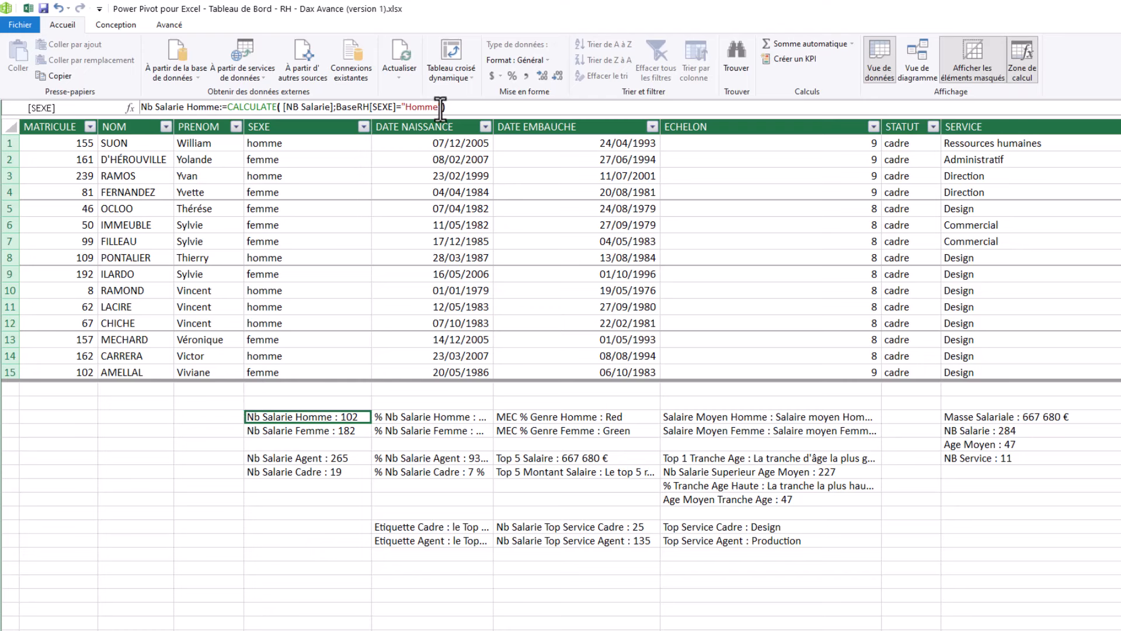
click(314, 430)
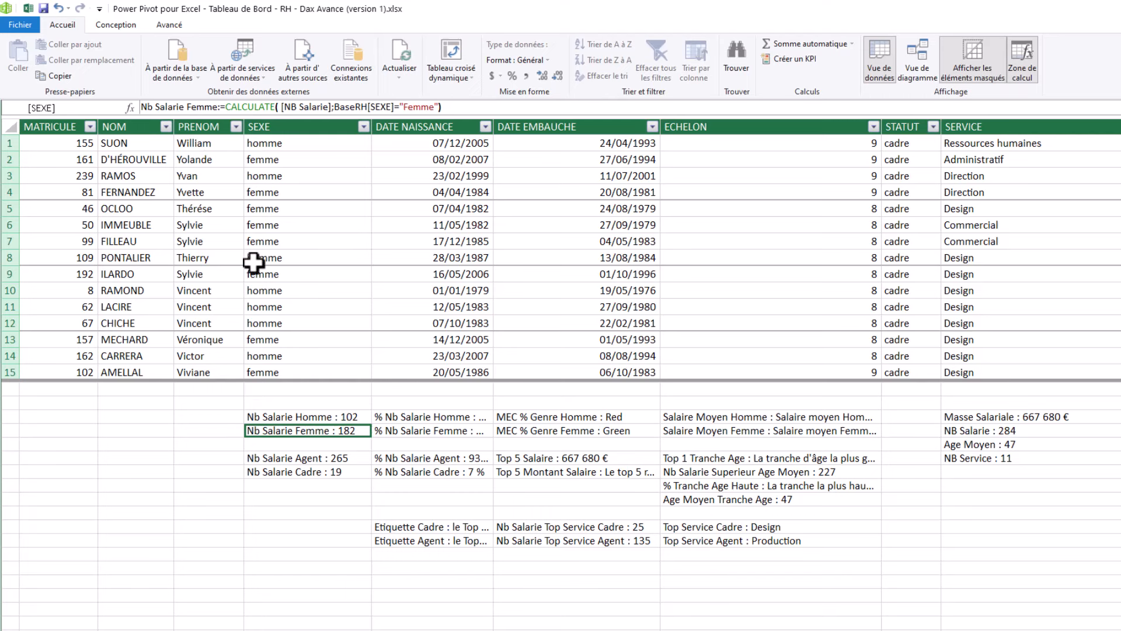
click(429, 415)
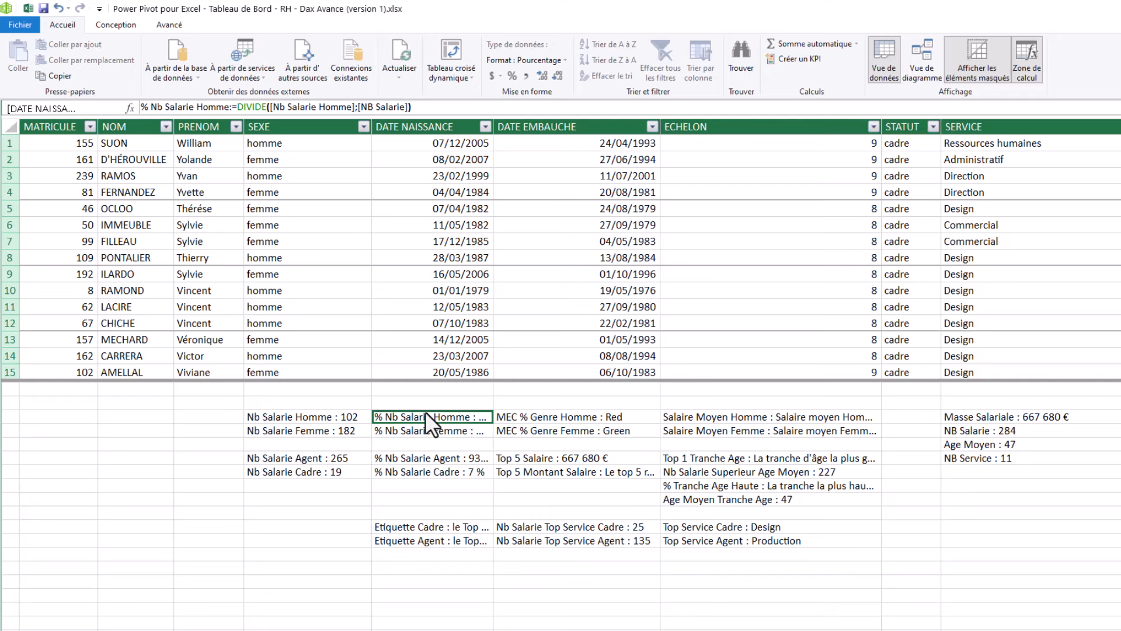
click(561, 418)
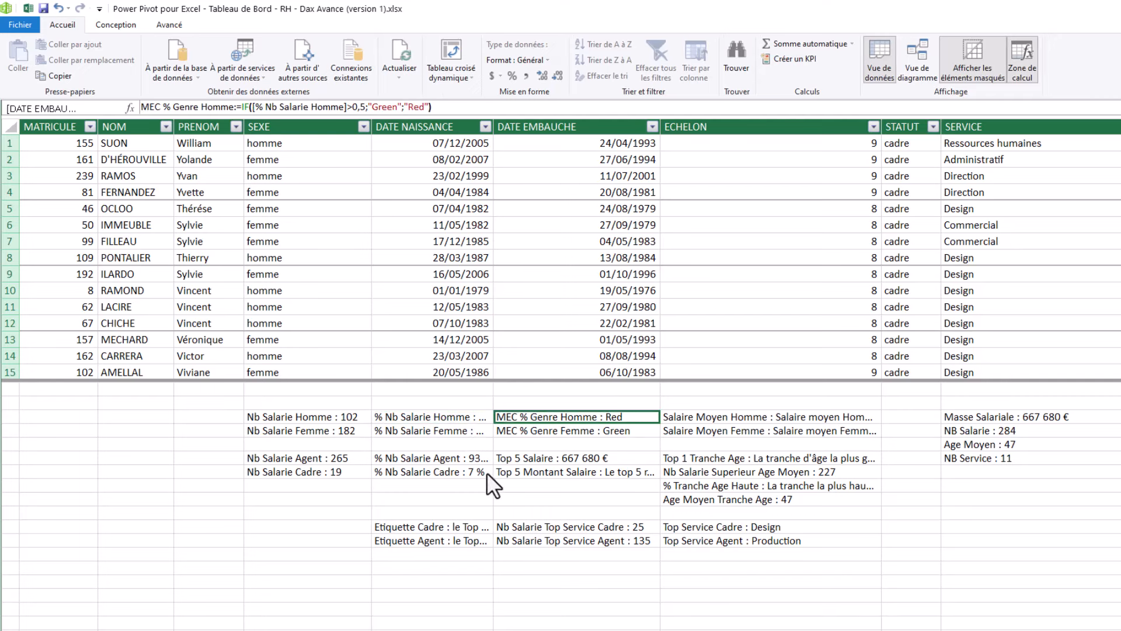
Inspect the status measures' formulas: Nb Salarie Agent, % Nb Salarie Agent and % Nb Salarie Cadre
click(302, 460)
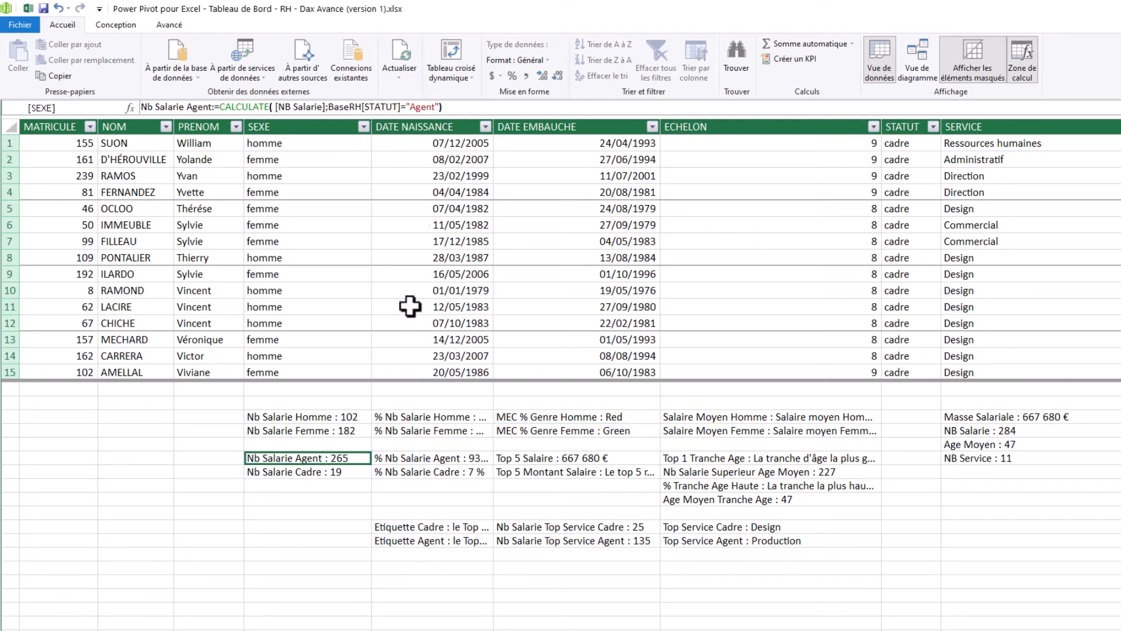
click(422, 457)
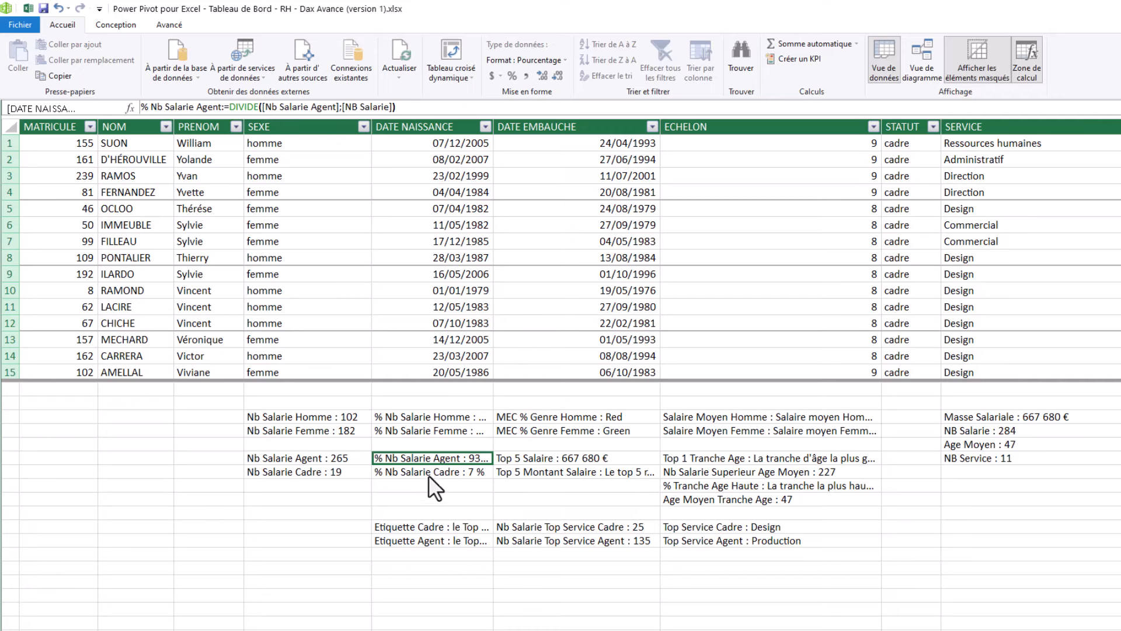
click(428, 475)
Widen the DATE NAISSANCE column to show its percentage measures in full, and inspect the Top 5 Salaire and Top 5 Montant Salaire measures
drag(493, 128, 590, 134)
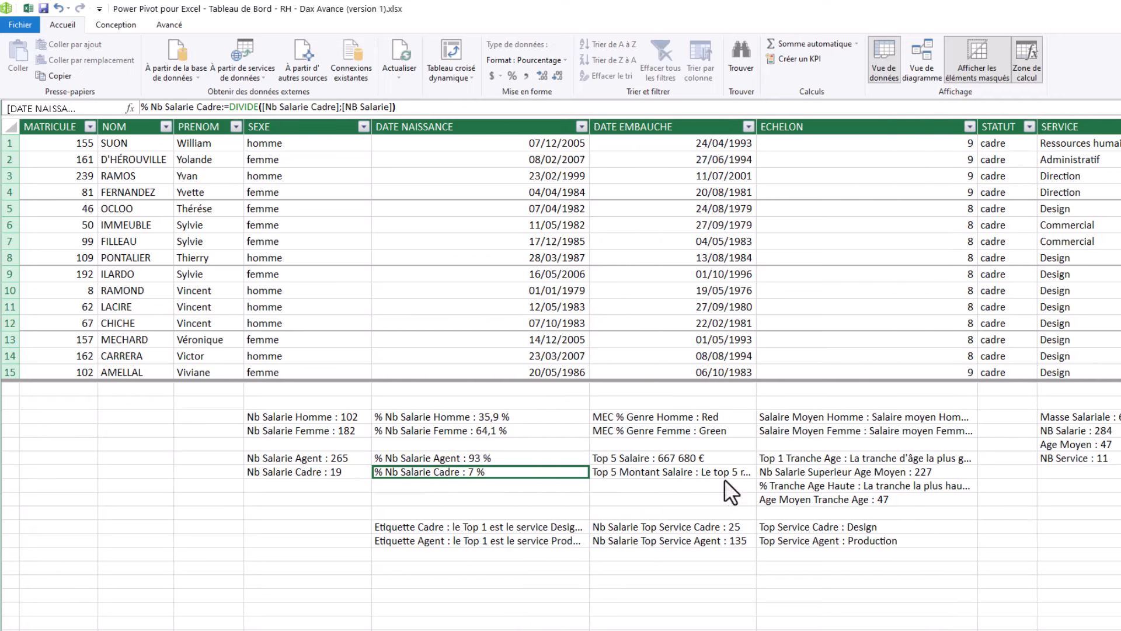
click(657, 458)
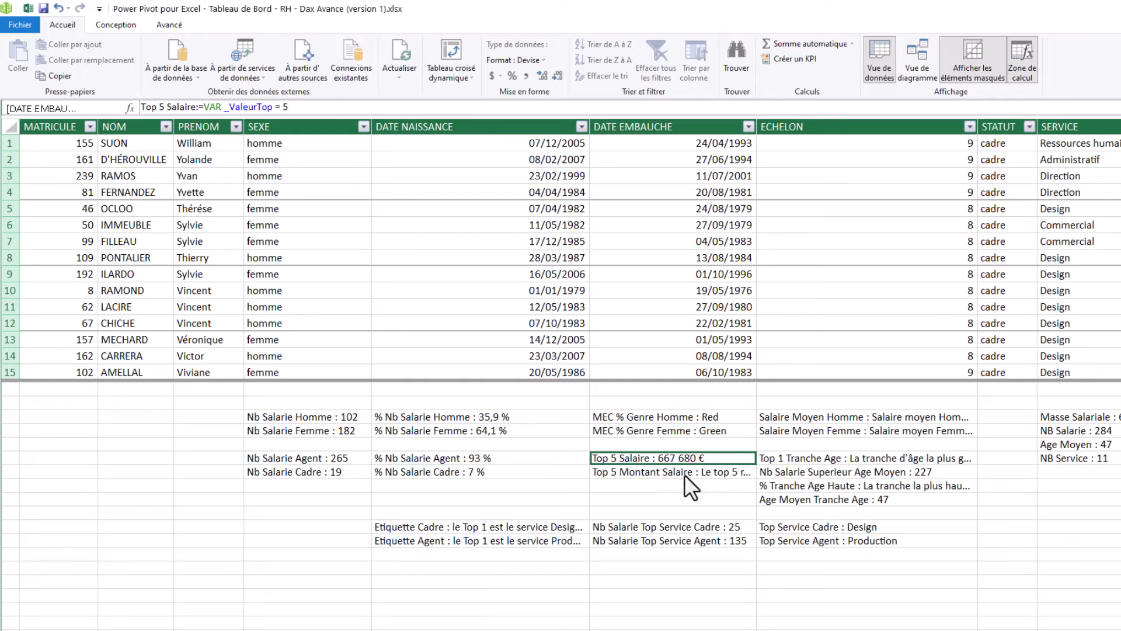
click(681, 472)
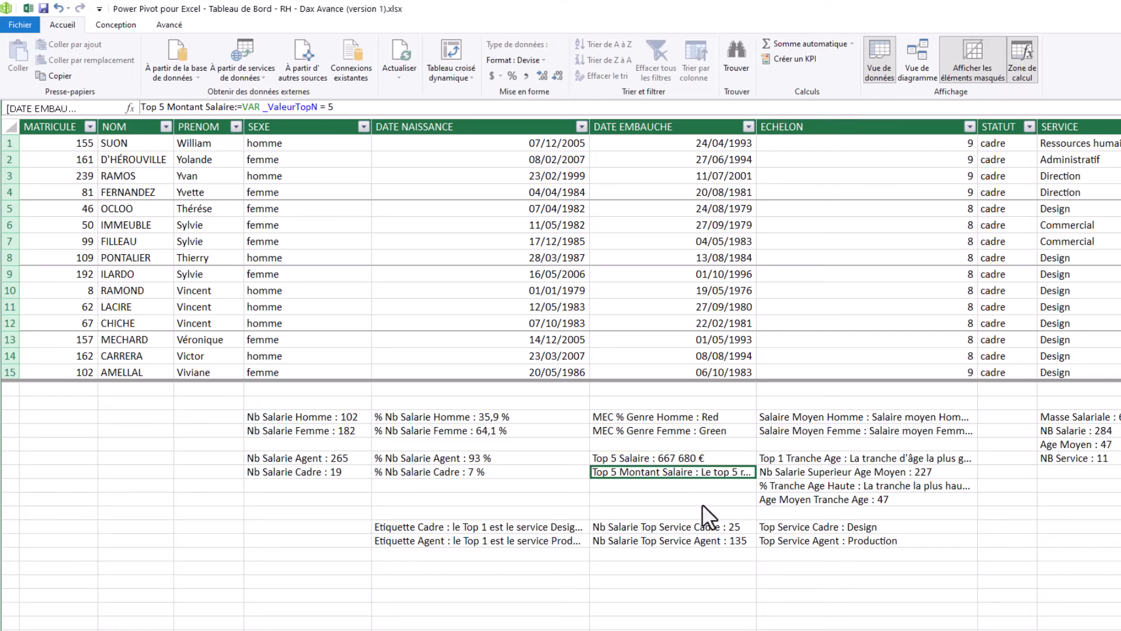
Review the age measures from Top 1 Tranche Age to Age Moyen Tranche Age, expanding the formula bar to show the last one's full formula
click(826, 455)
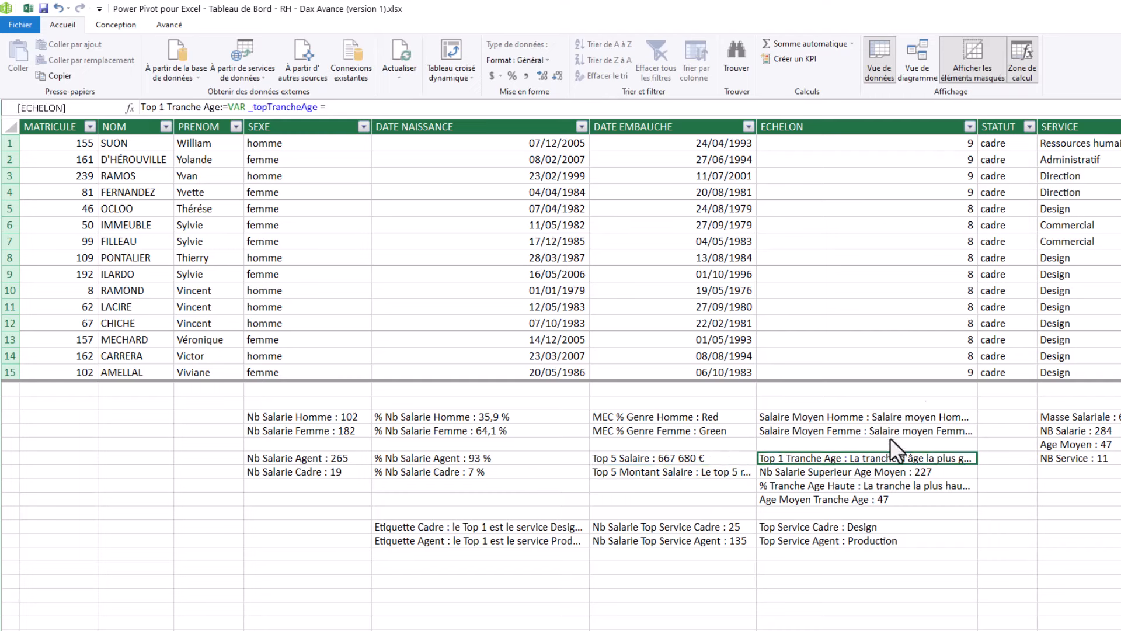
click(854, 473)
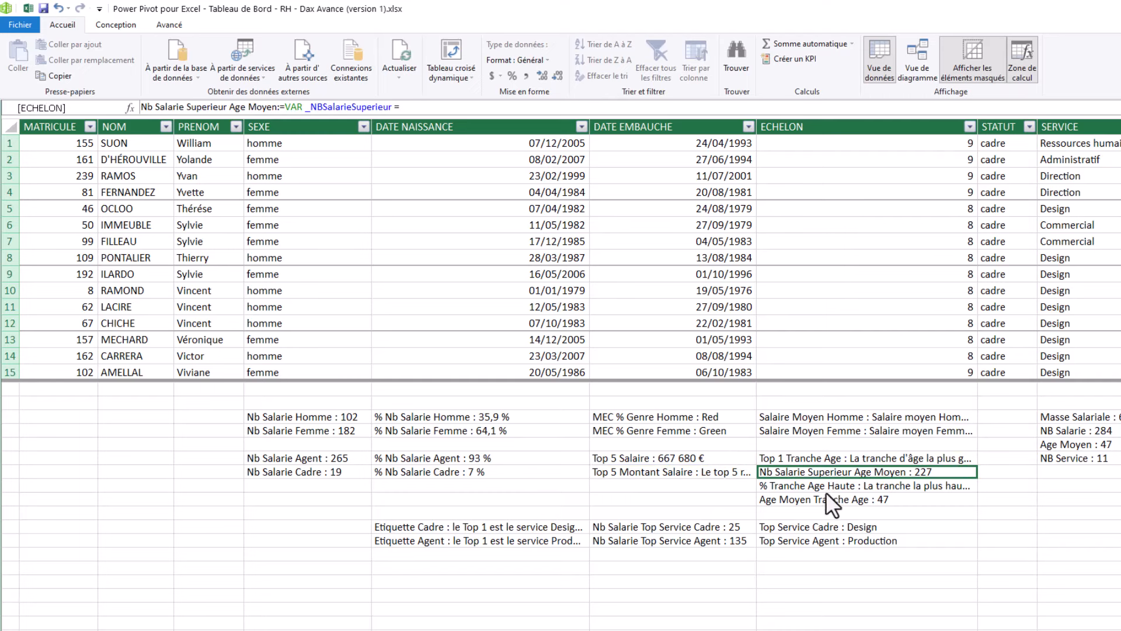
click(826, 489)
click(822, 497)
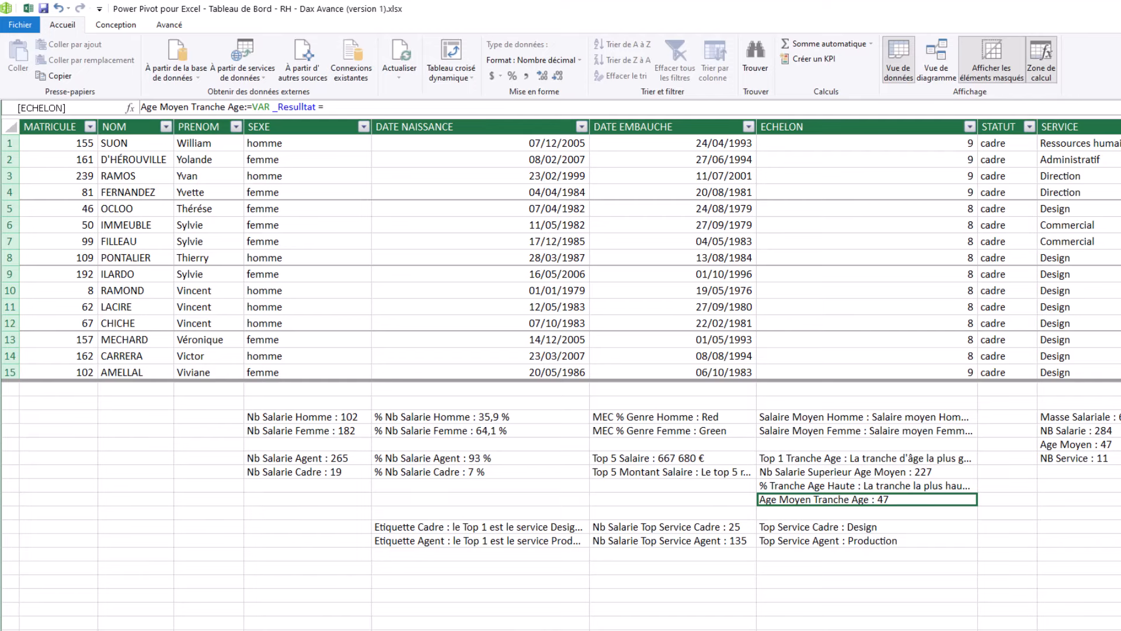
click(1118, 108)
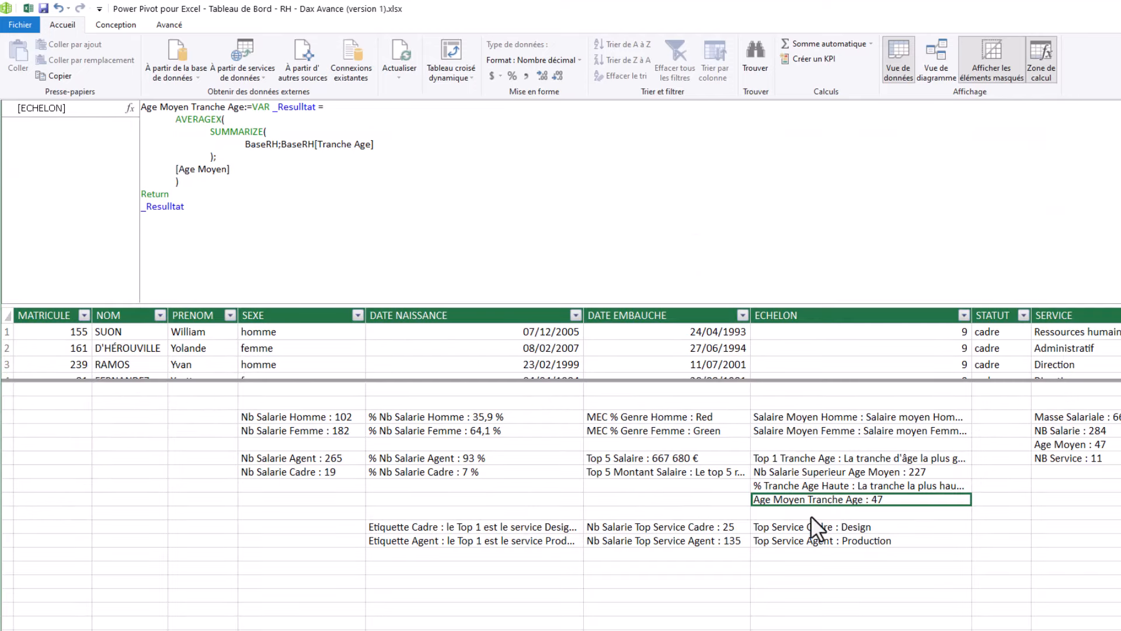
Inspect the Top Service Cadre, Nb Salarie Top Service Agent and Etiquette Agent formulas, enlarging the last one's text, and collapse the formula bar
click(810, 524)
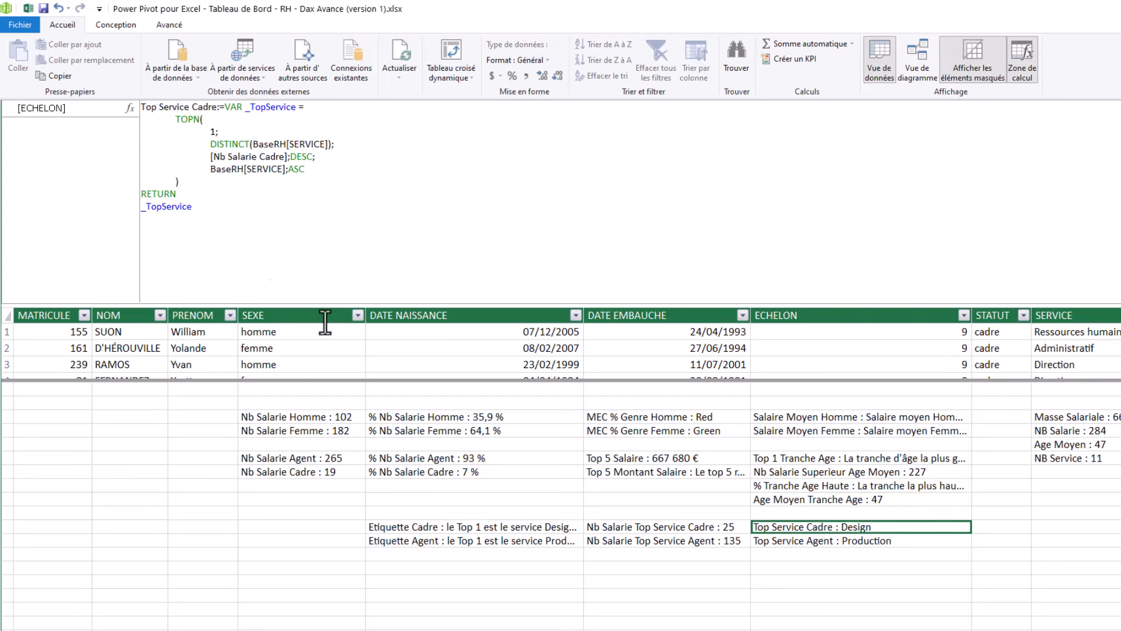
click(661, 541)
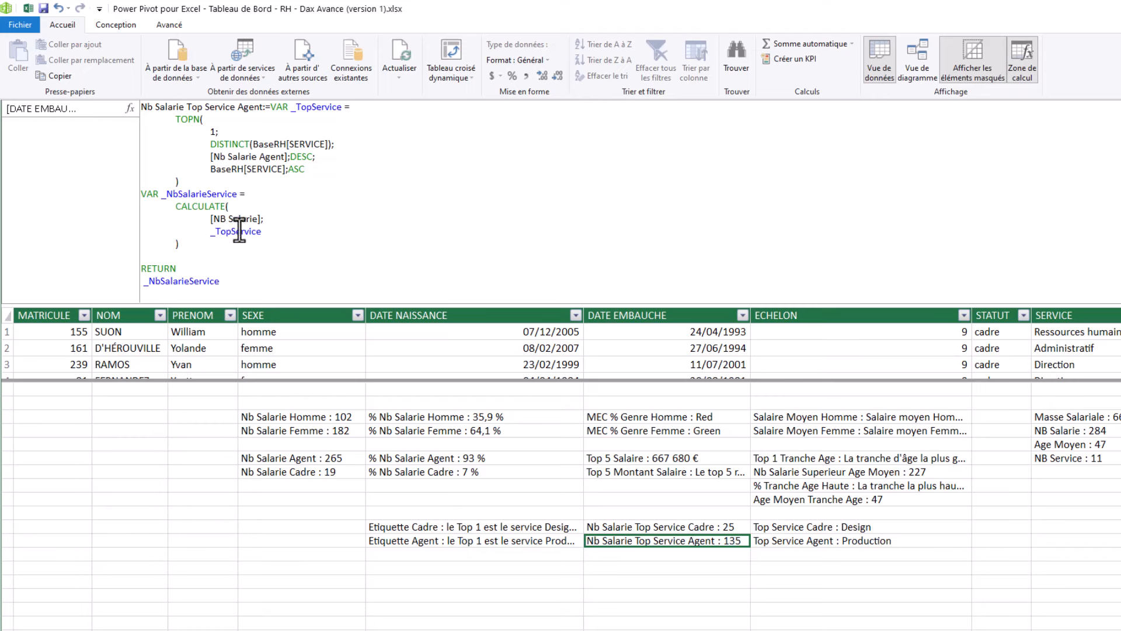
click(475, 539)
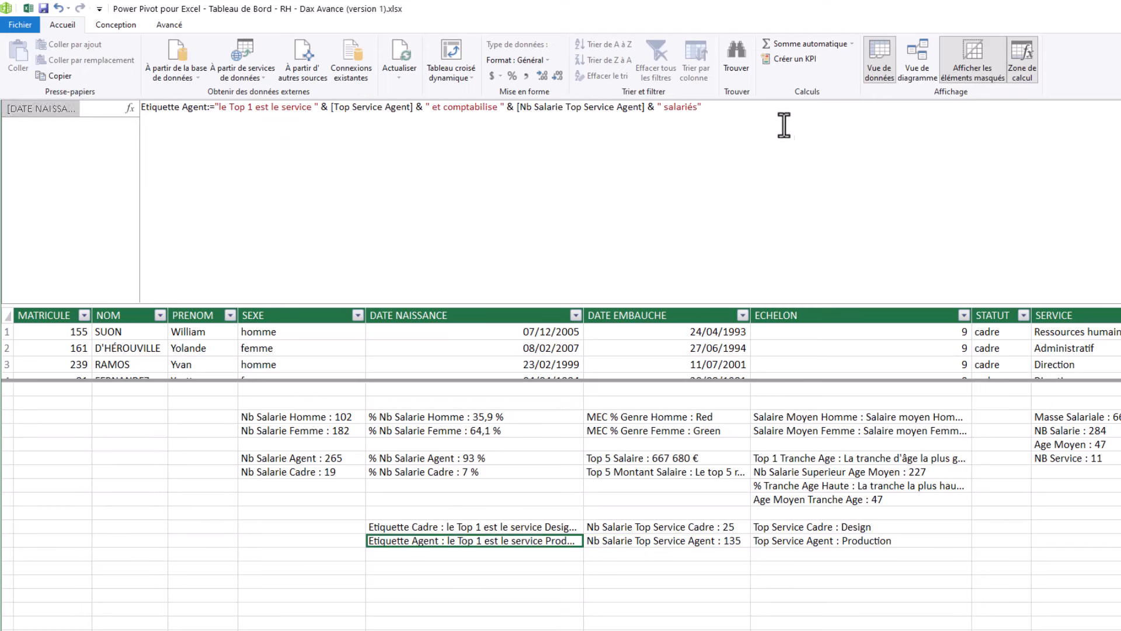
click(824, 163)
scroll(824, 163, up, 3)
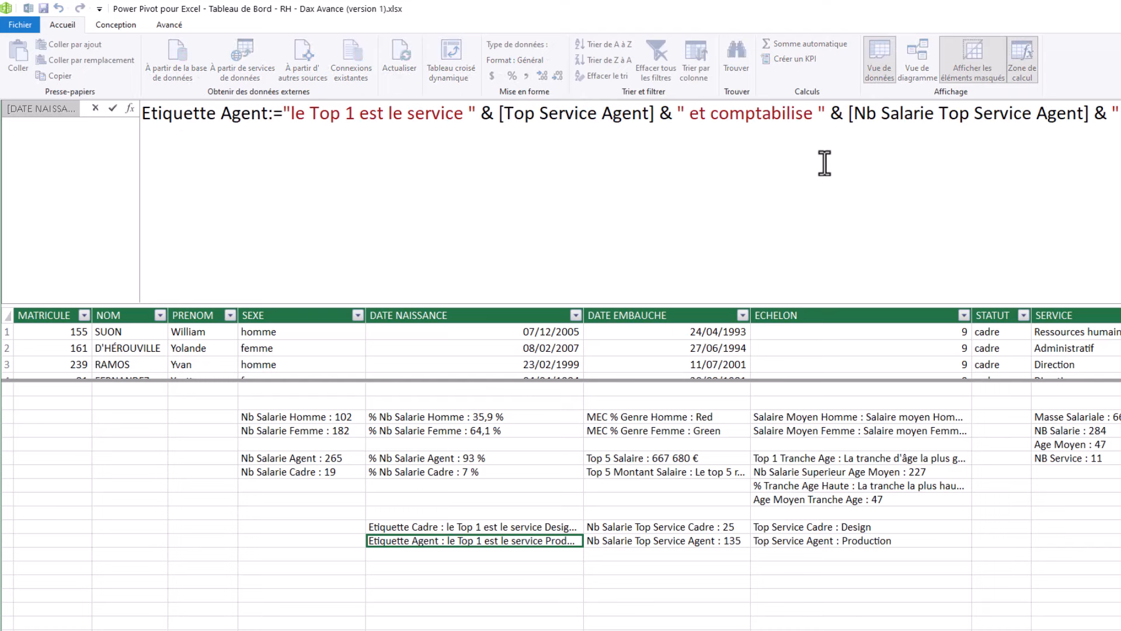
scroll(825, 163, down, 1)
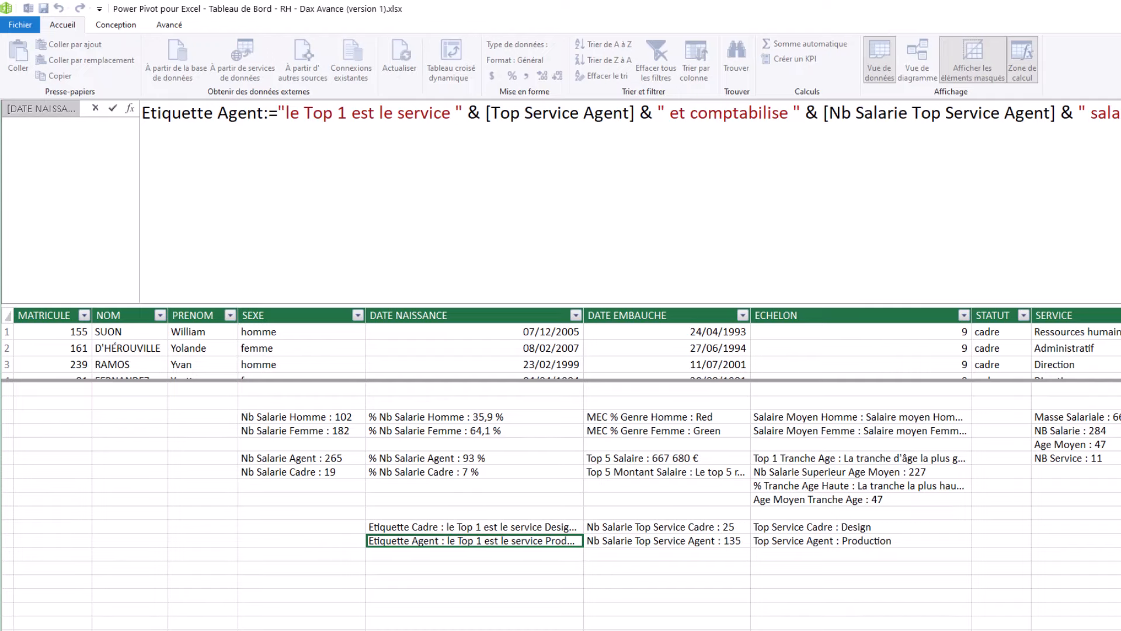
click(1120, 109)
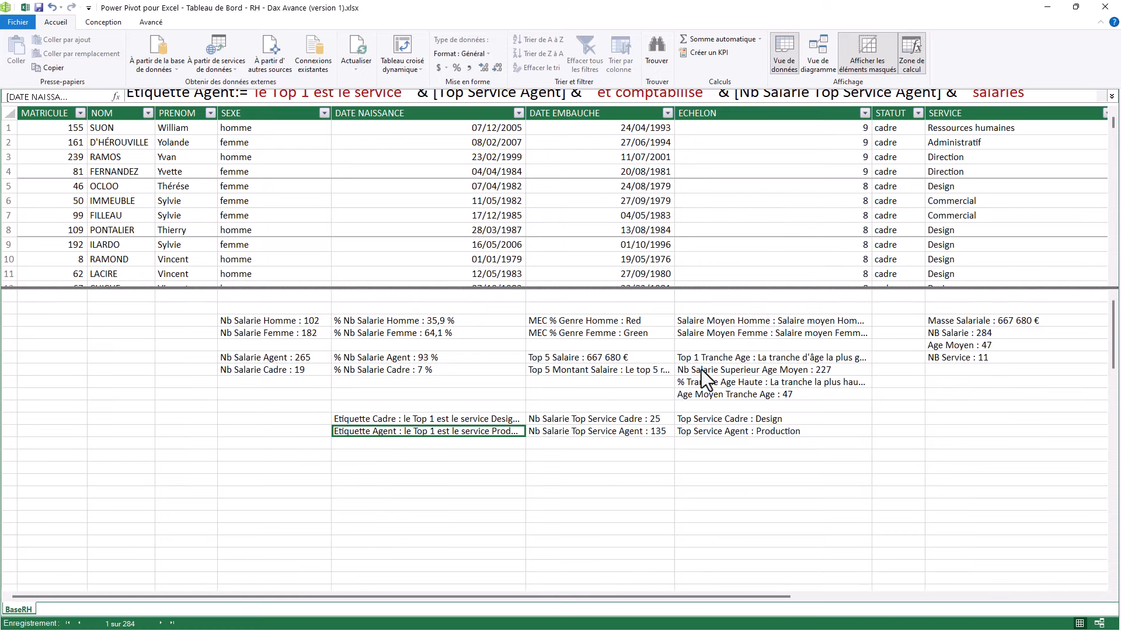
Select the block of measures in the calculation area to review it, and view the available PivotTable and PivotChart layouts
drag(151, 303, 1087, 446)
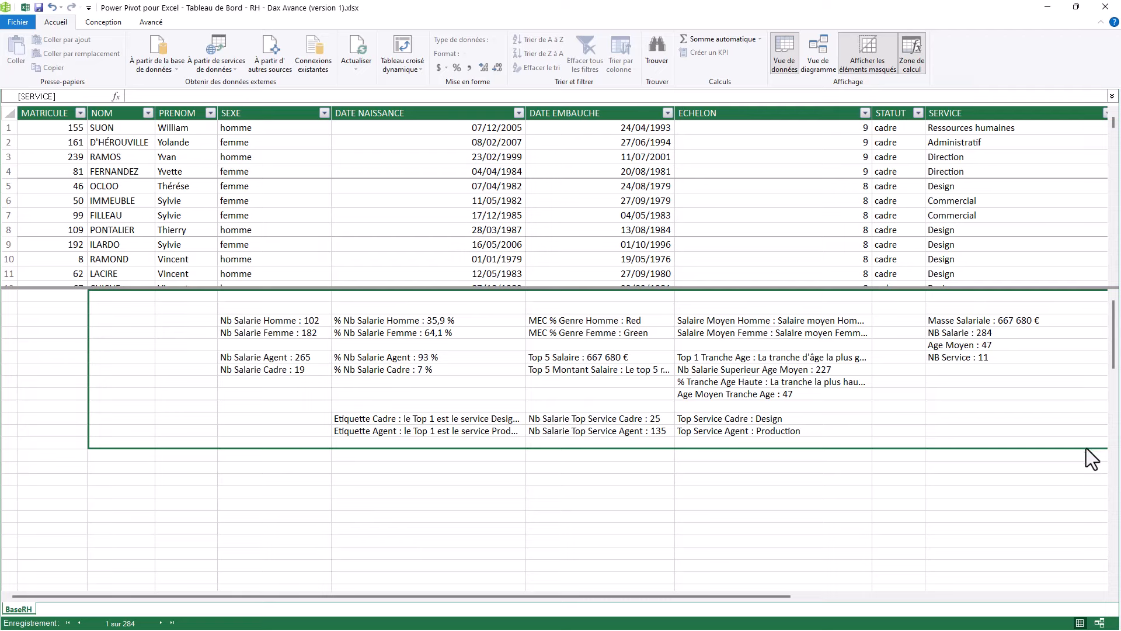
click(447, 491)
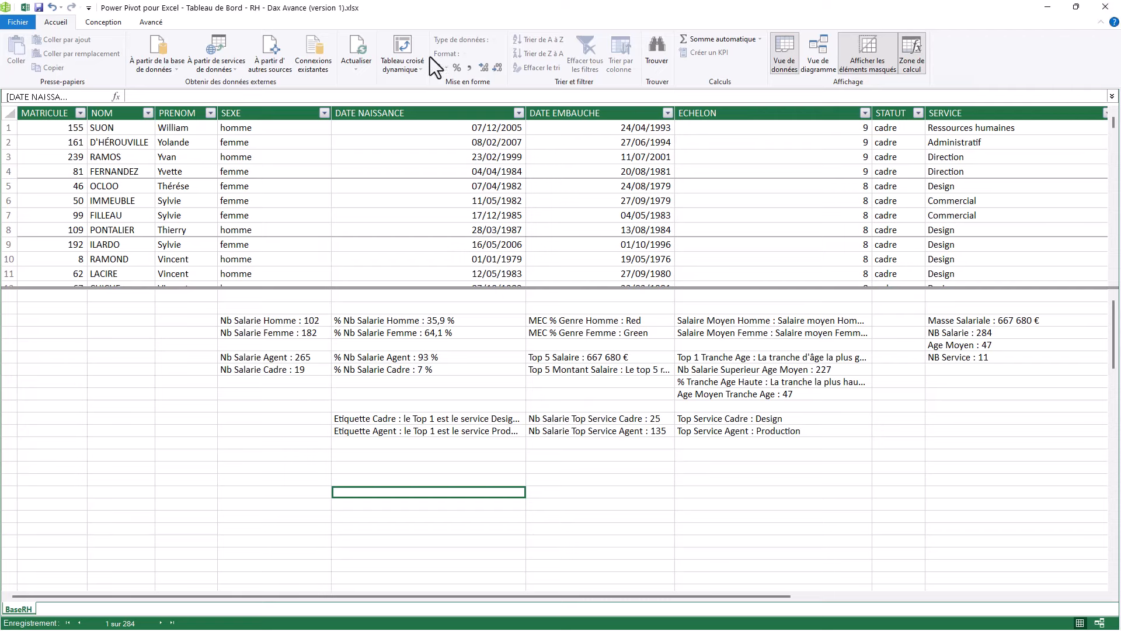
click(403, 65)
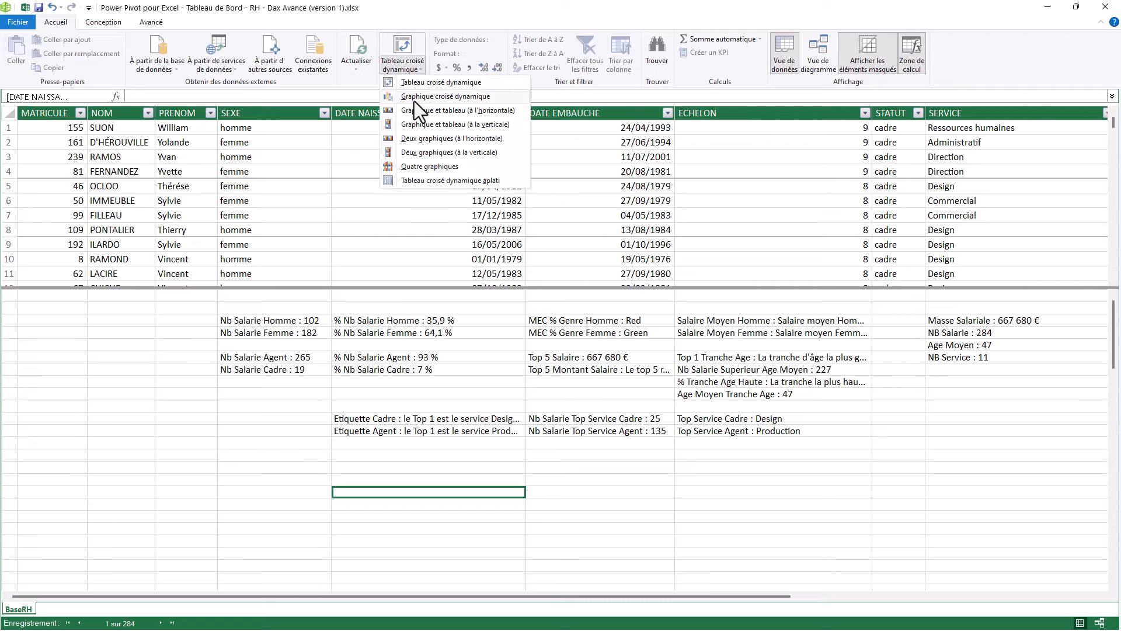
Close the Power Pivot window and open the Dashboard RH (Version Clair) sheet in the Excel workbook
click(1108, 10)
click(1109, 10)
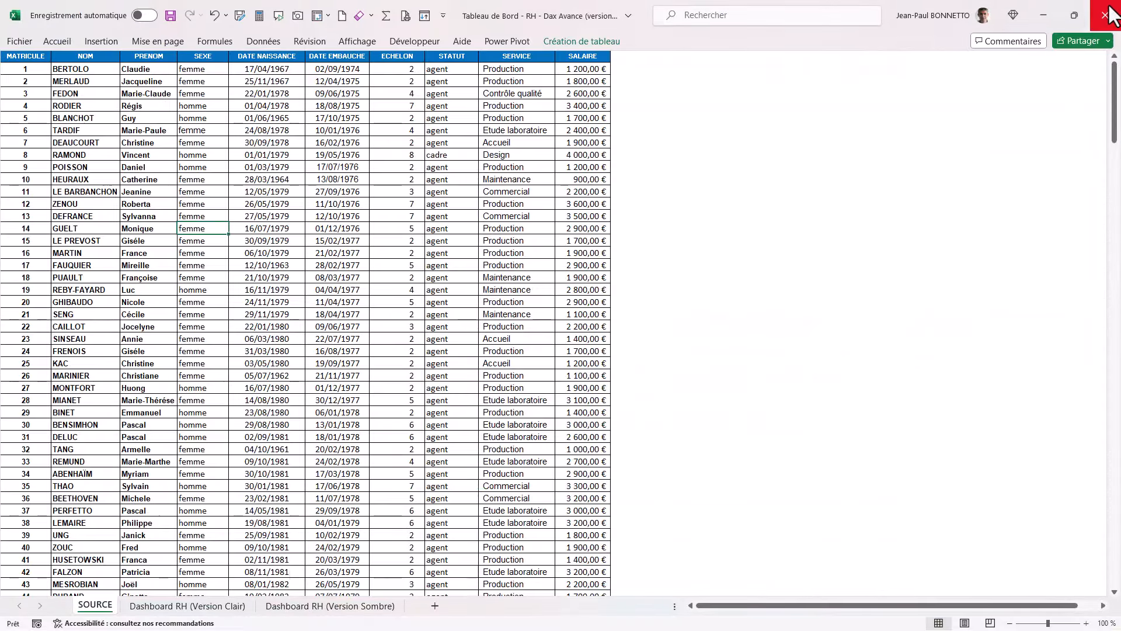
click(221, 606)
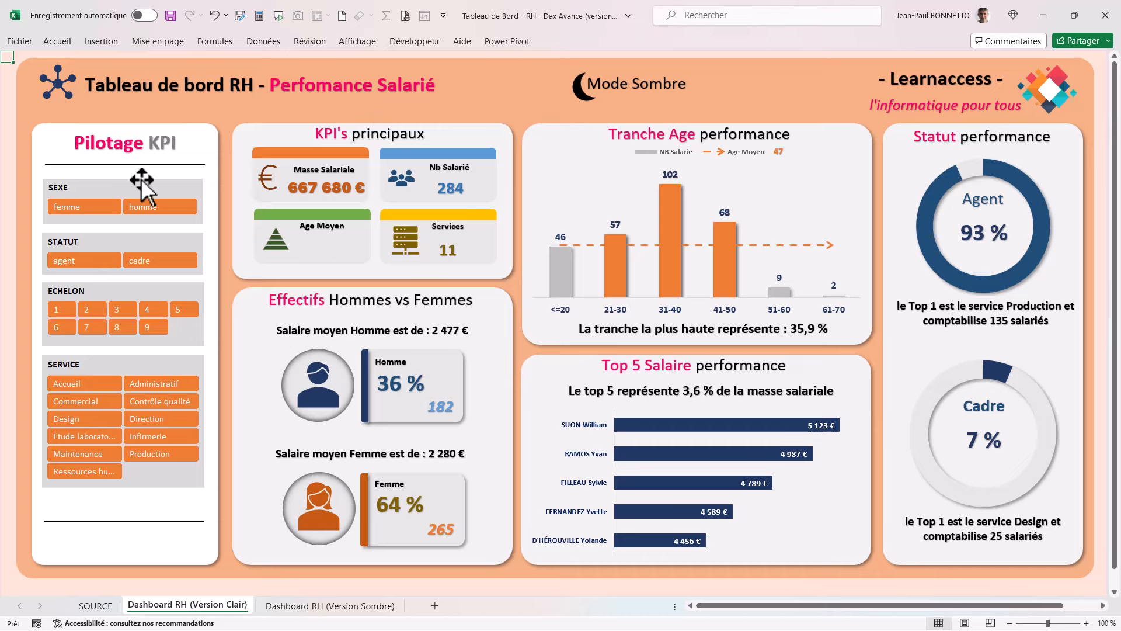
Try the SEXE slicer by filtering on femme and restoring both values, and switch the dashboard to Mode Sombre and back to Mode Clair
click(65, 208)
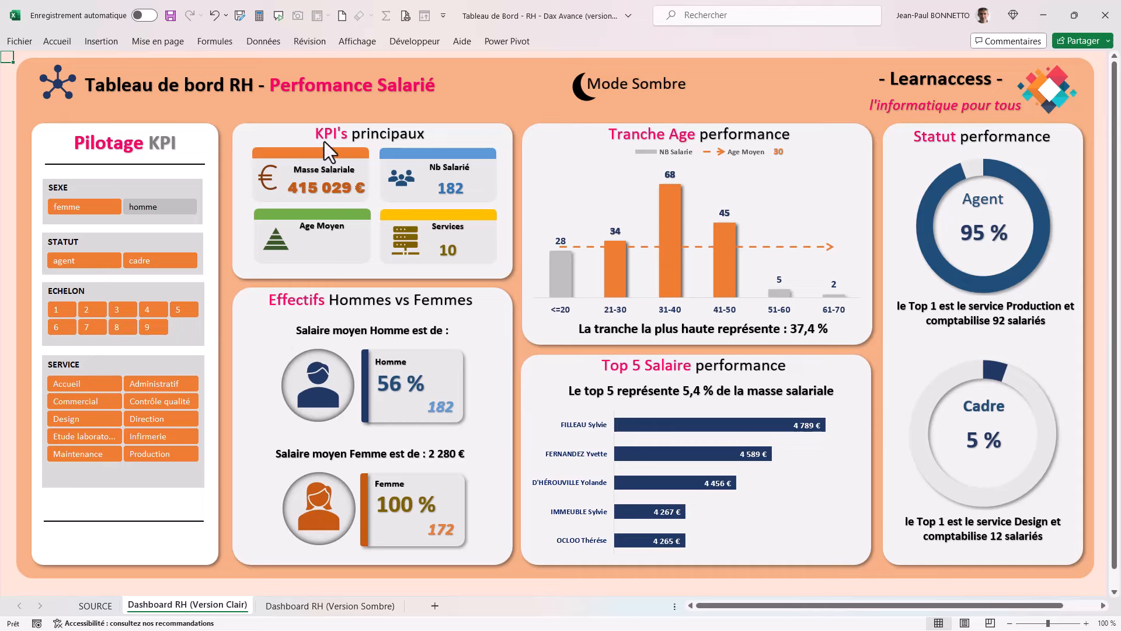
click(153, 206)
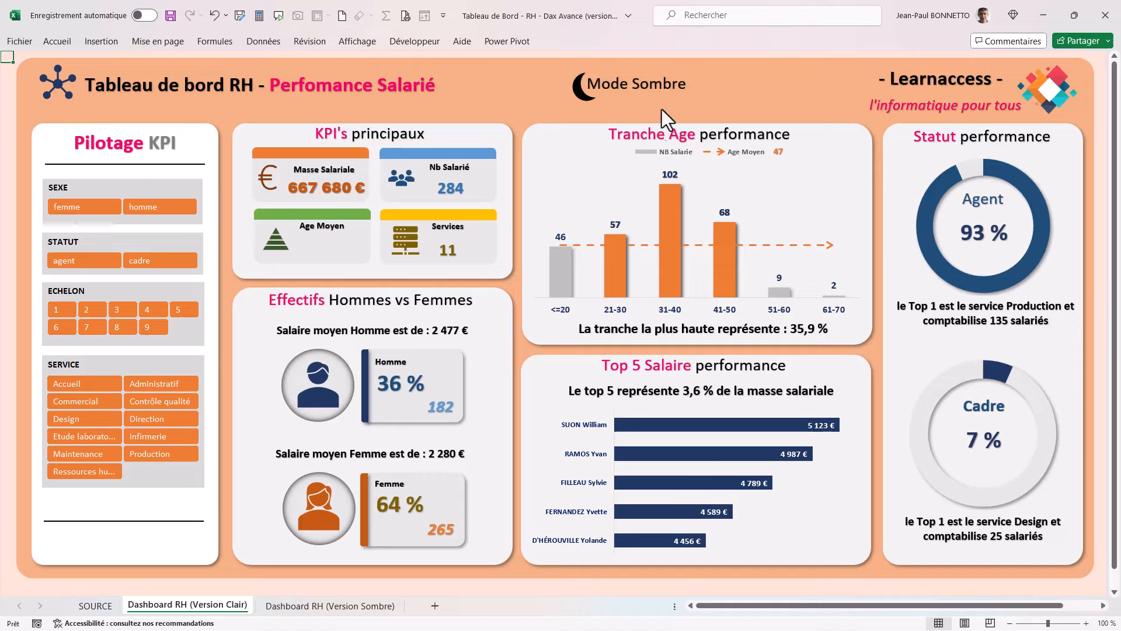
click(651, 82)
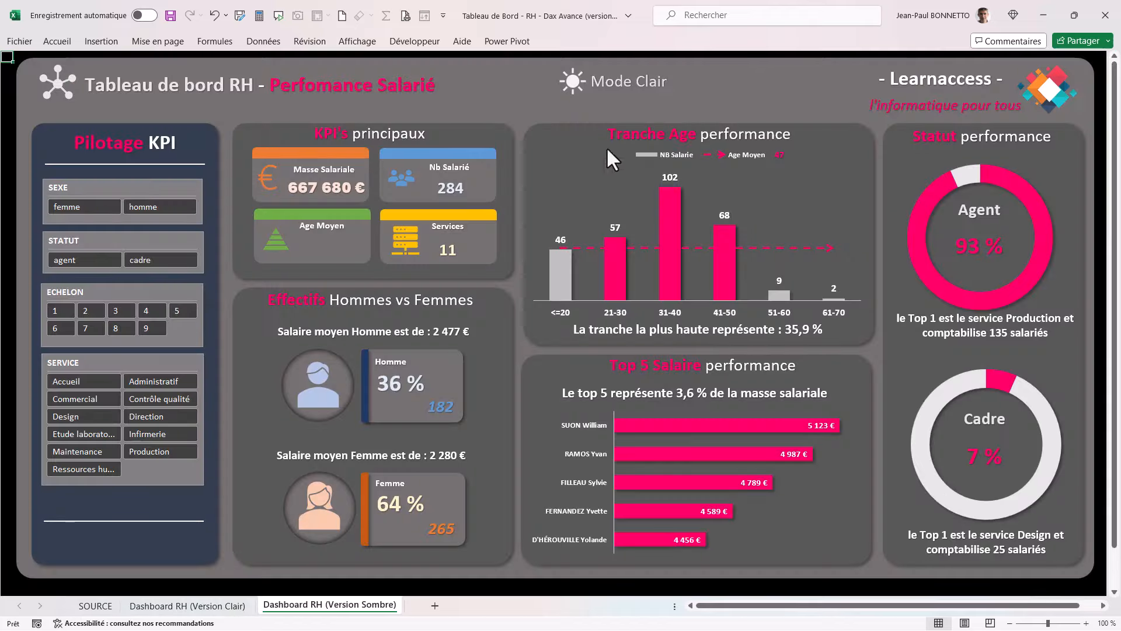
click(606, 81)
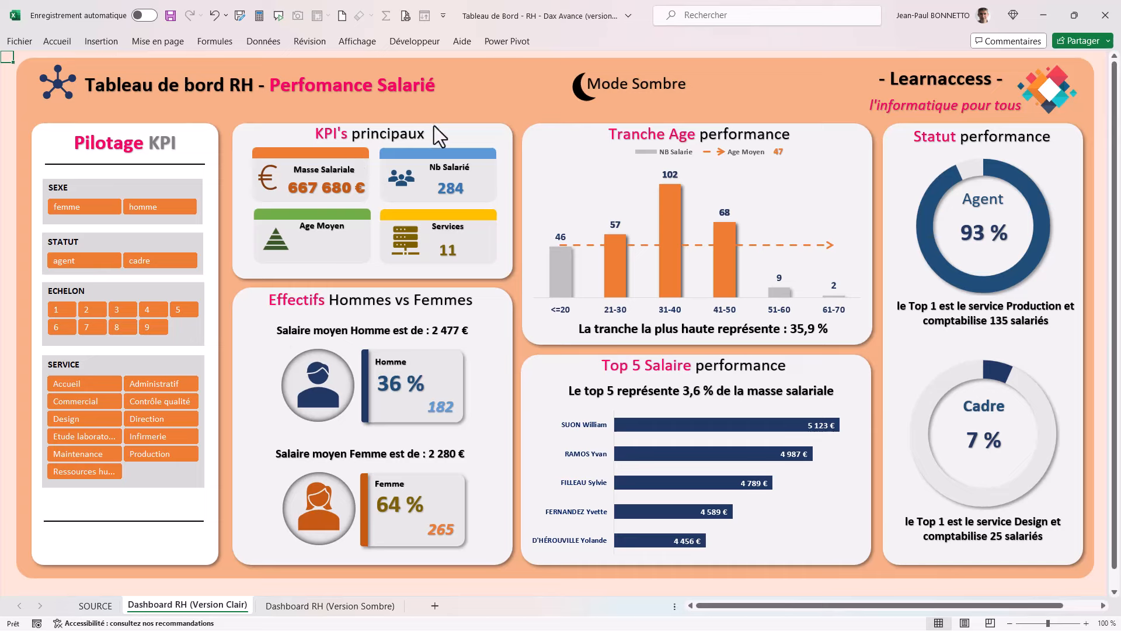
Unhide the Calcul sheet that holds the dashboard's intermediate calculations
click(104, 40)
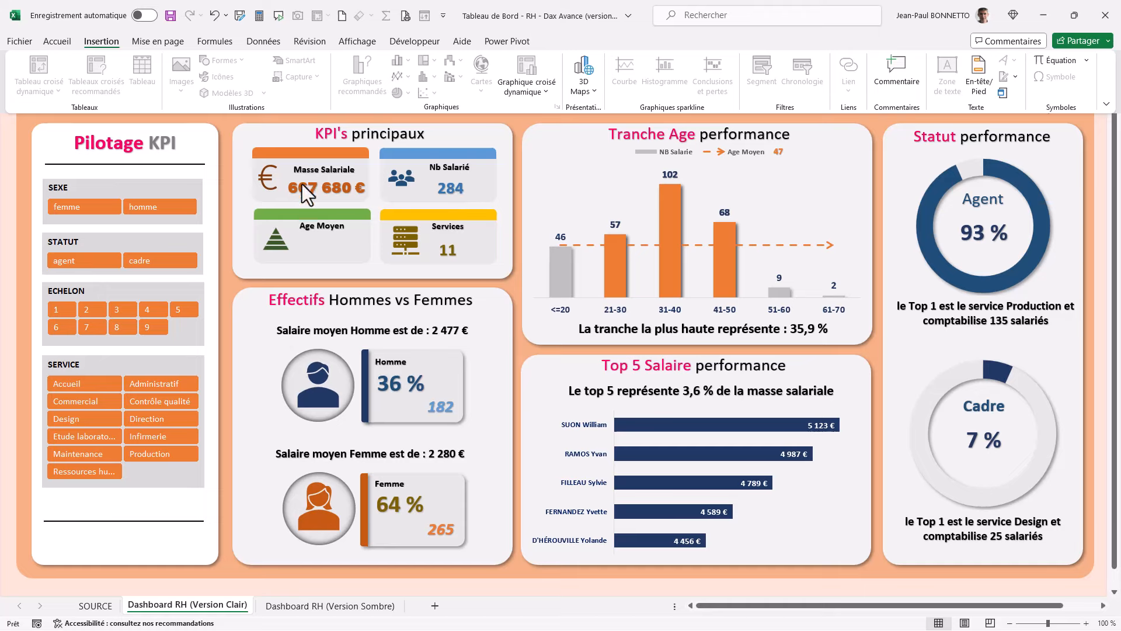
right_click(94, 607)
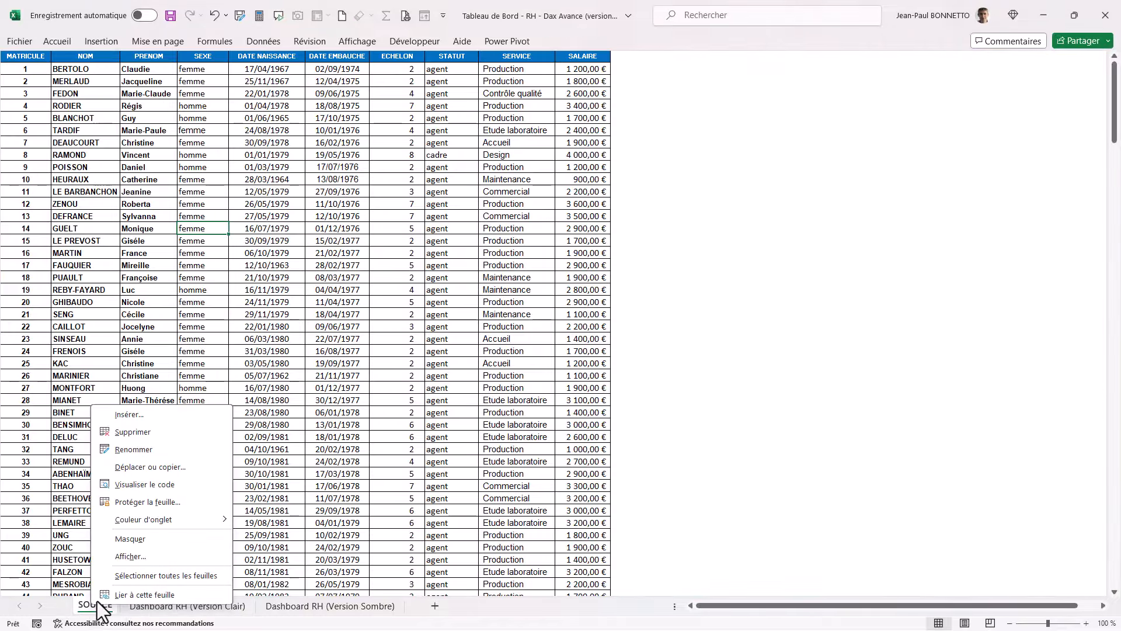
click(131, 556)
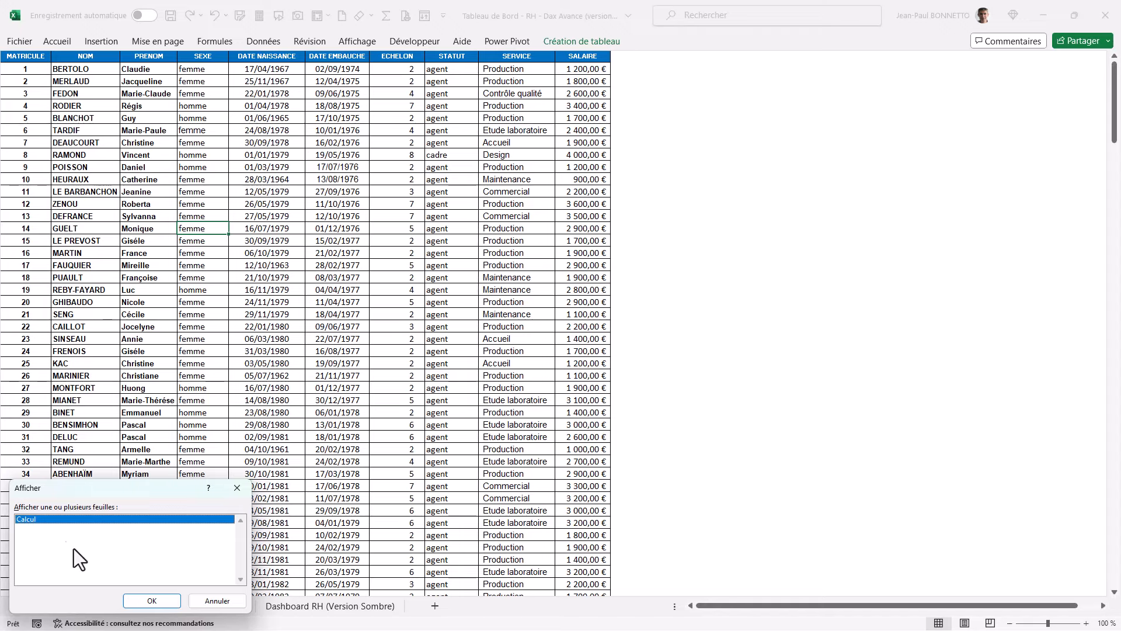
click(151, 601)
click(218, 442)
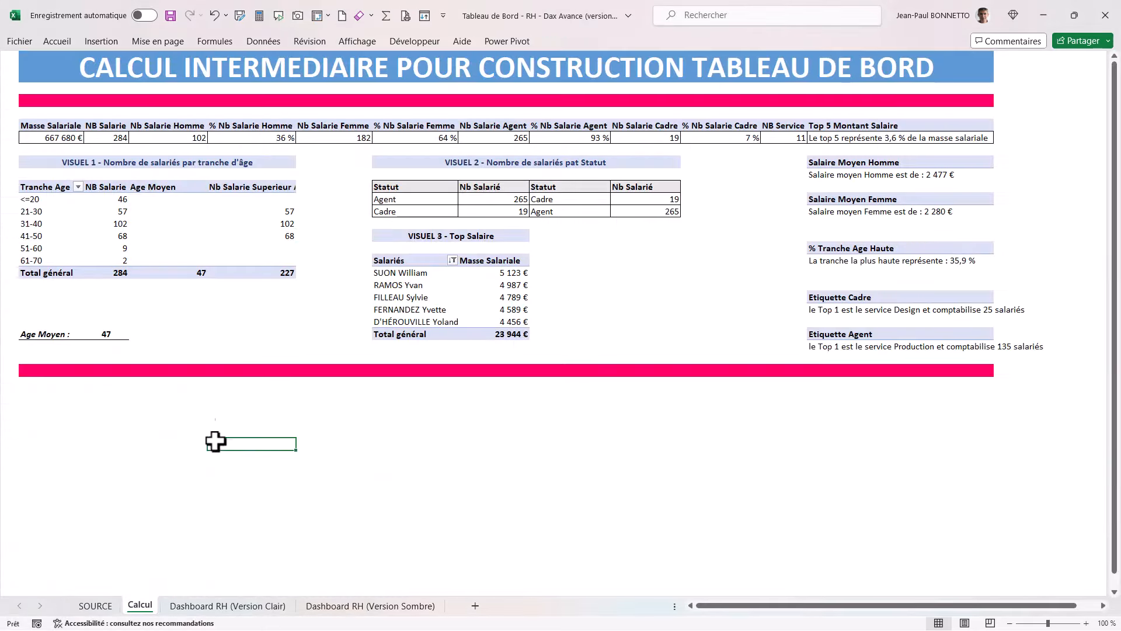
Examine the Calcul sheet's KPI row and the tables for VISUEL 1, VISUEL 2 and VISUEL 3 - Top Salaire
drag(45, 124, 963, 133)
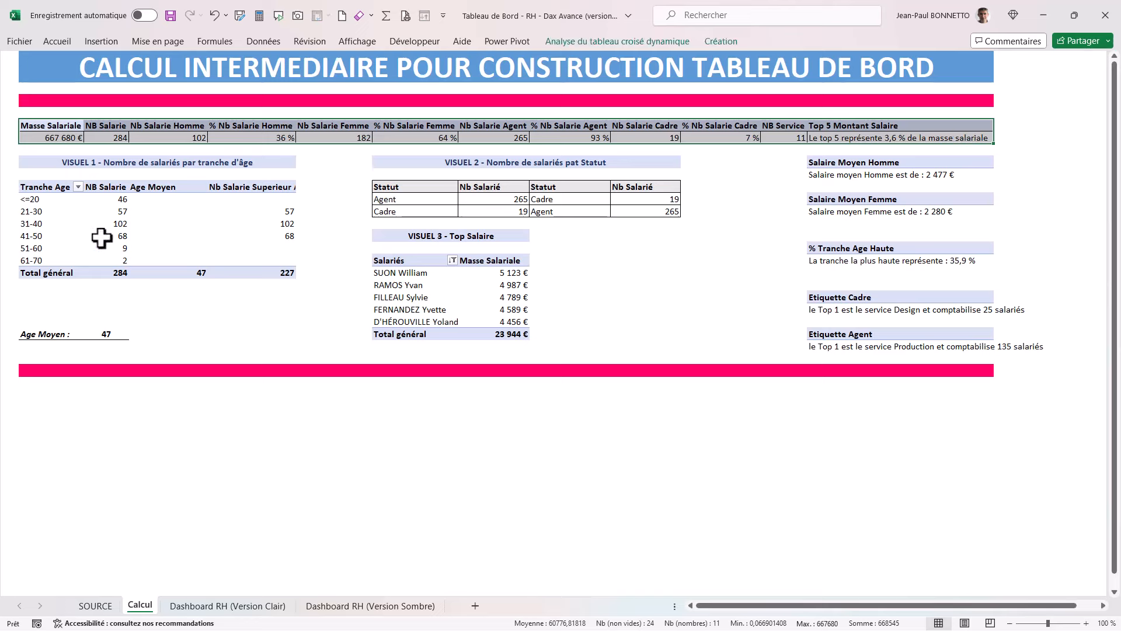
drag(34, 184, 256, 282)
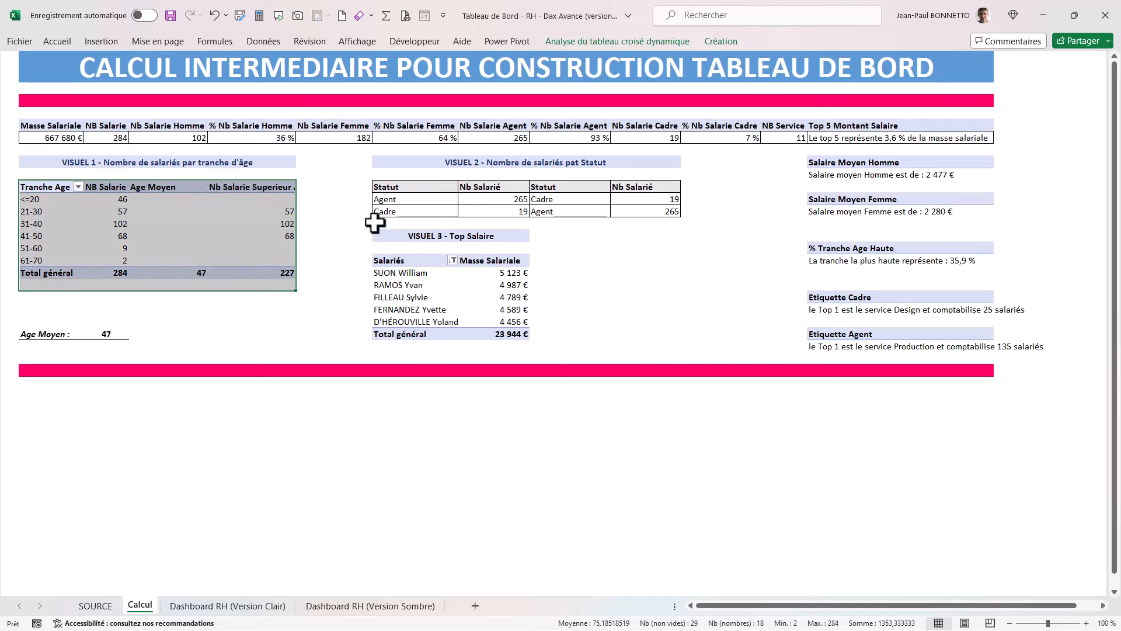
click(161, 161)
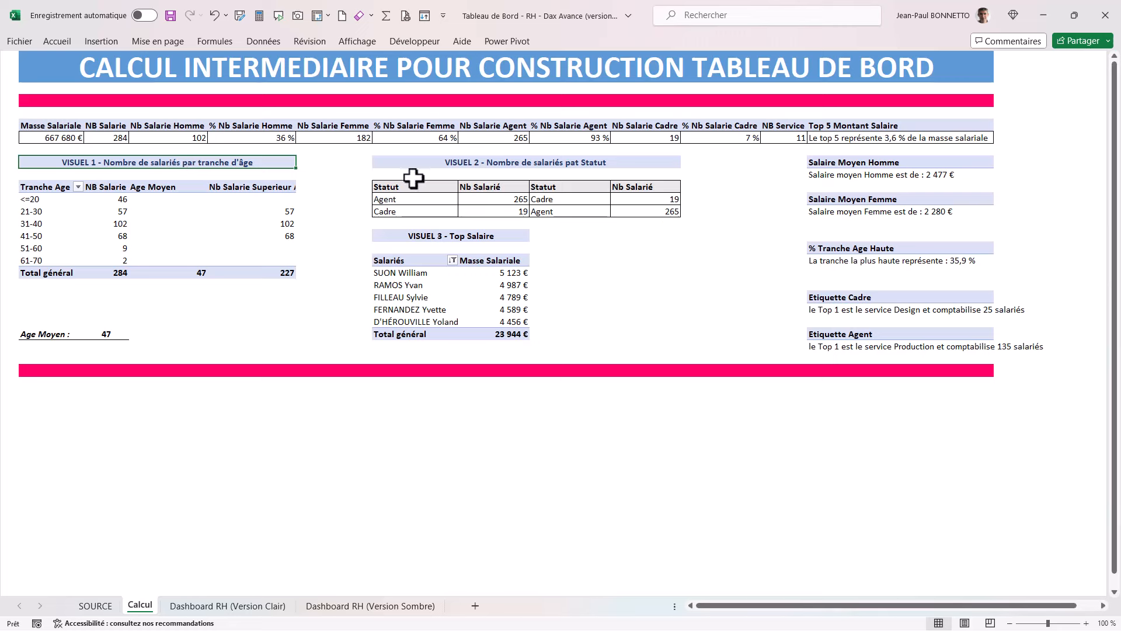
drag(402, 185, 654, 213)
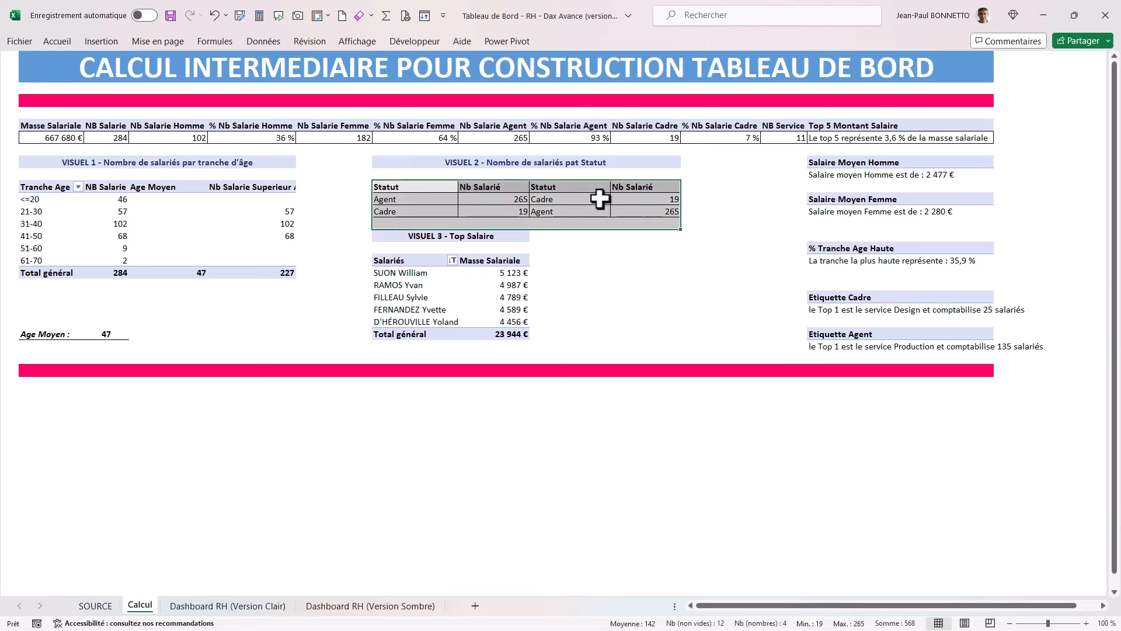
click(528, 159)
drag(374, 261, 491, 328)
click(475, 237)
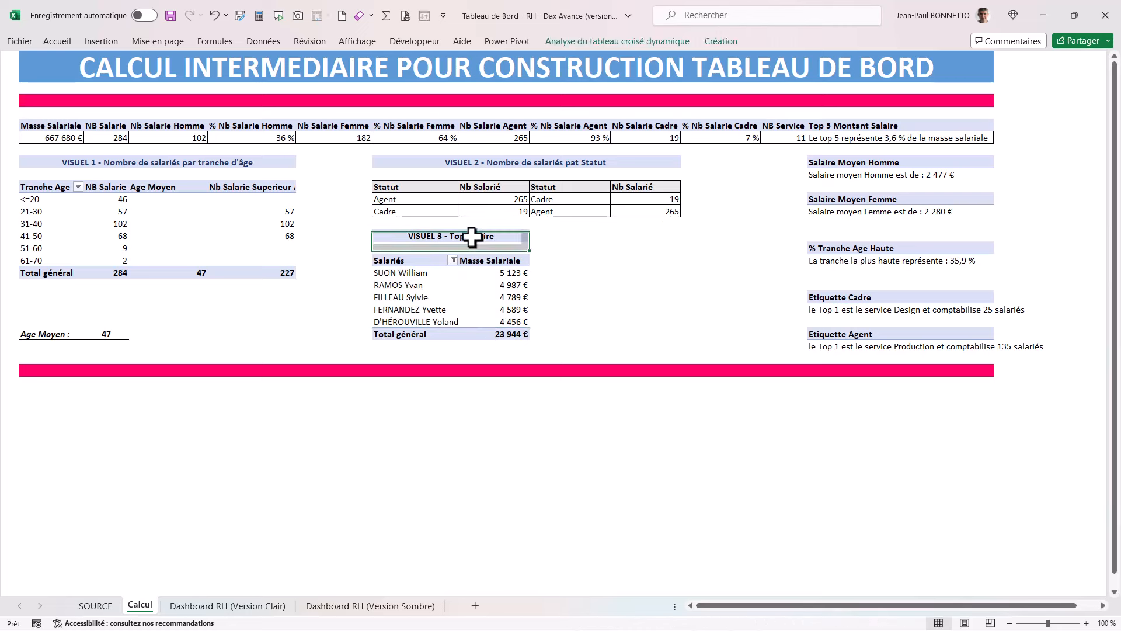
click(460, 287)
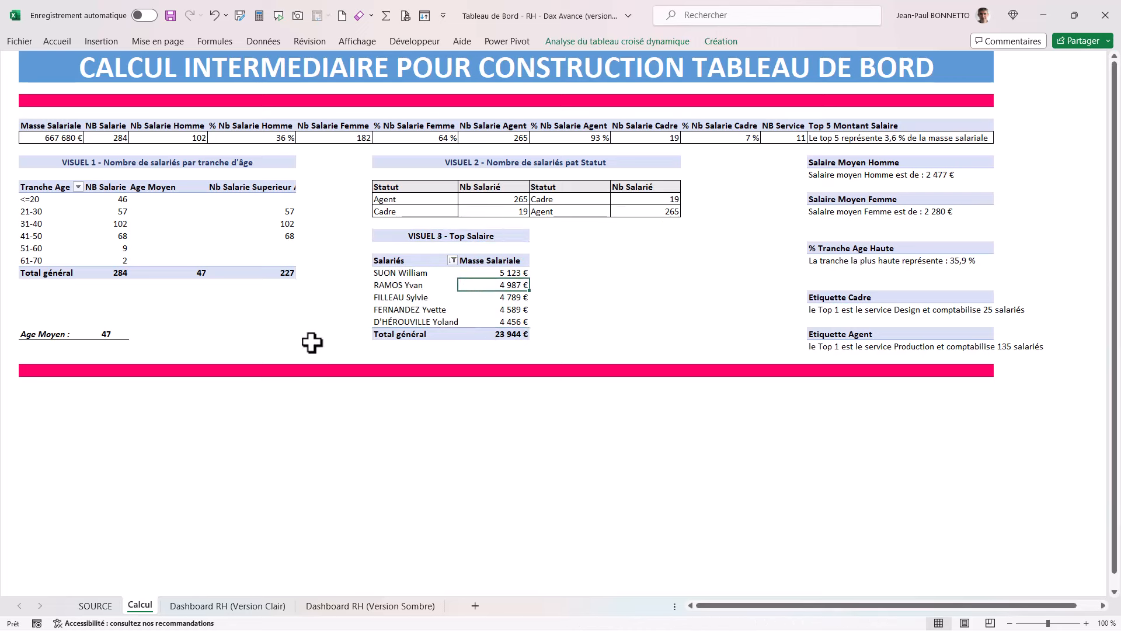
Examine the text label pivot tables, from Salaire Moyen Homme and Salaire Moyen Femme to % Tranche Age Haute, Etiquette Cadre and Etiquette Agent
click(883, 177)
click(868, 212)
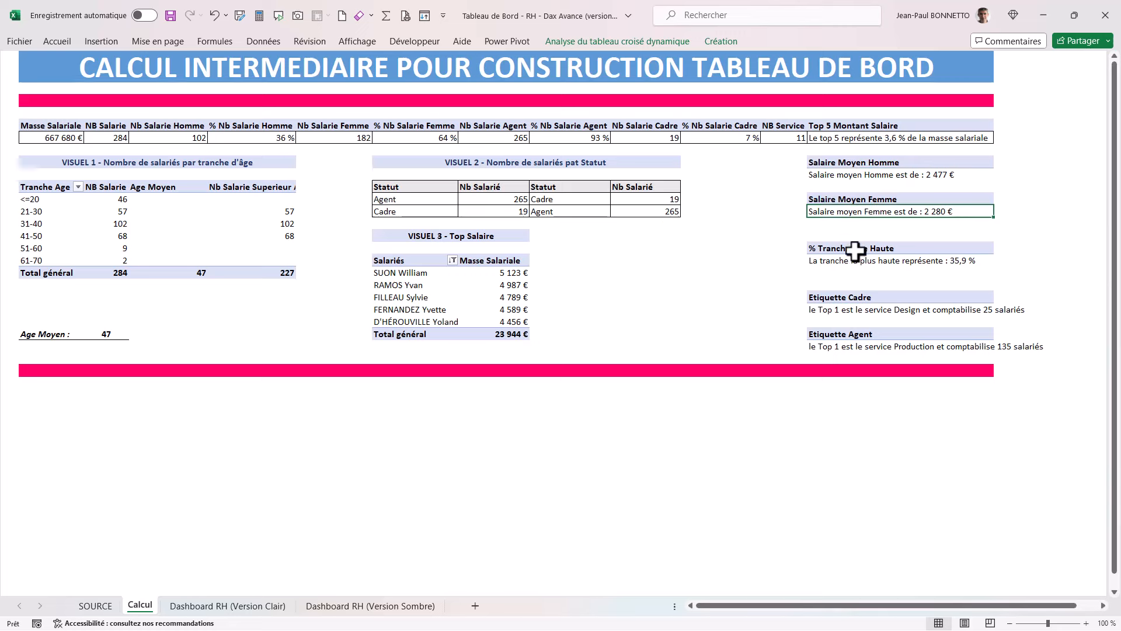
click(851, 262)
click(845, 311)
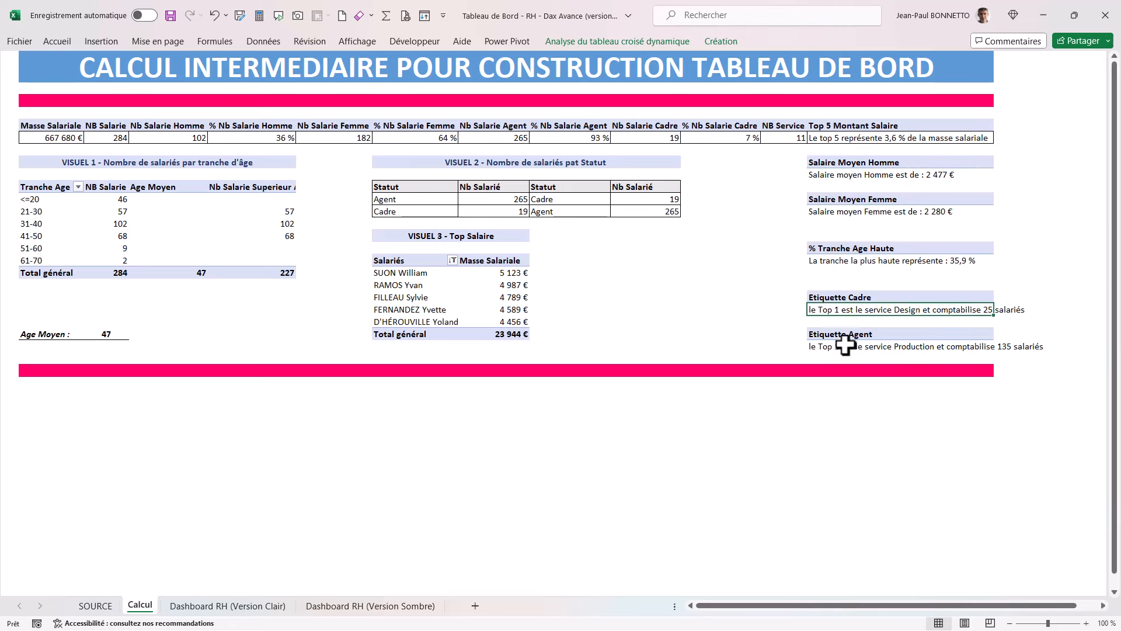
click(844, 345)
click(838, 212)
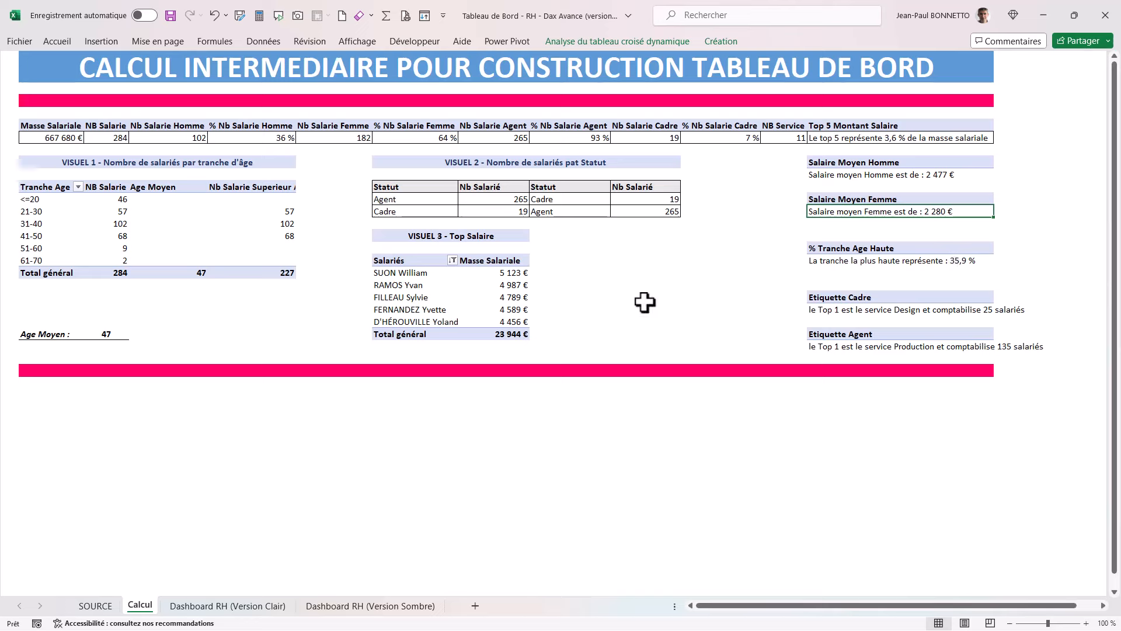
Show the PivotTable field list for Salaire Moyen Femme, review the BaseRH fields and measures, and close the list
click(628, 41)
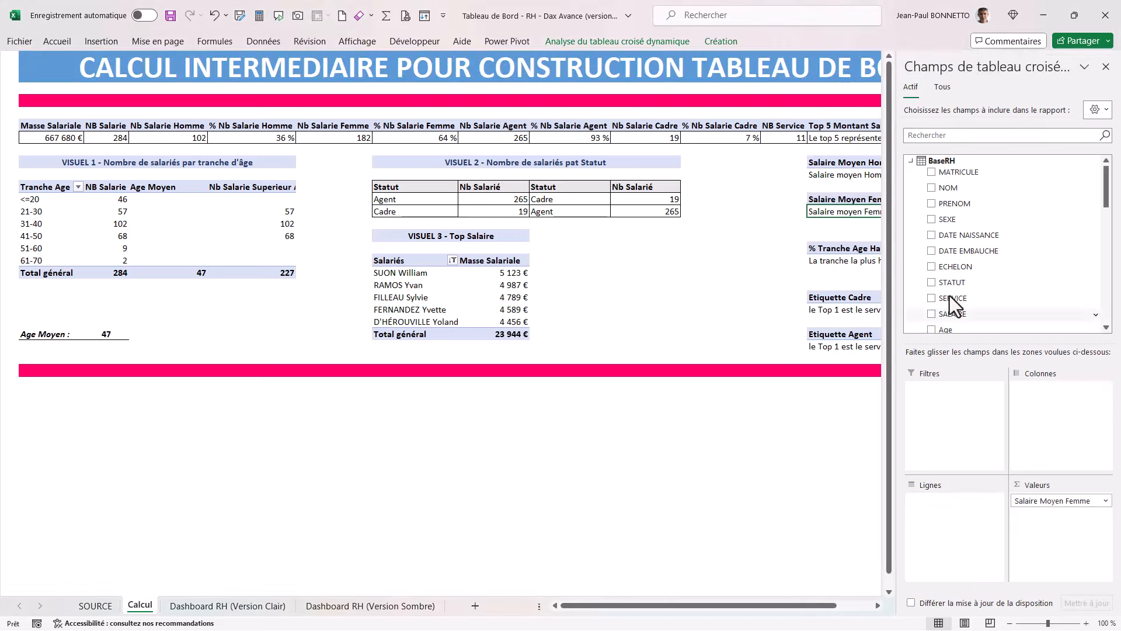
drag(1106, 175, 1110, 231)
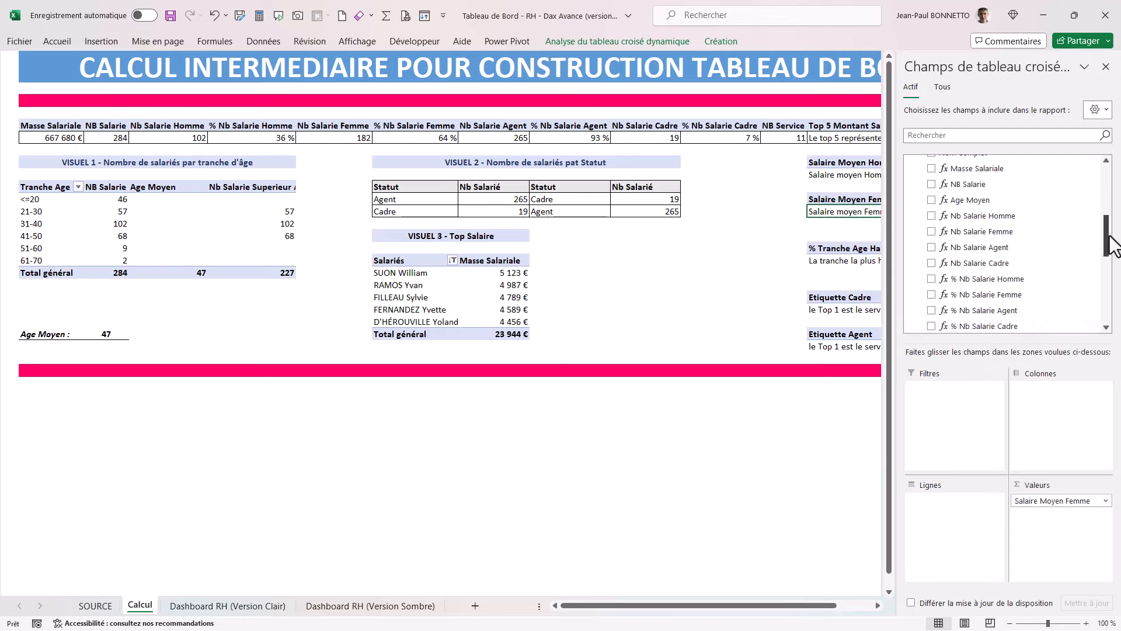
drag(1109, 242, 1109, 295)
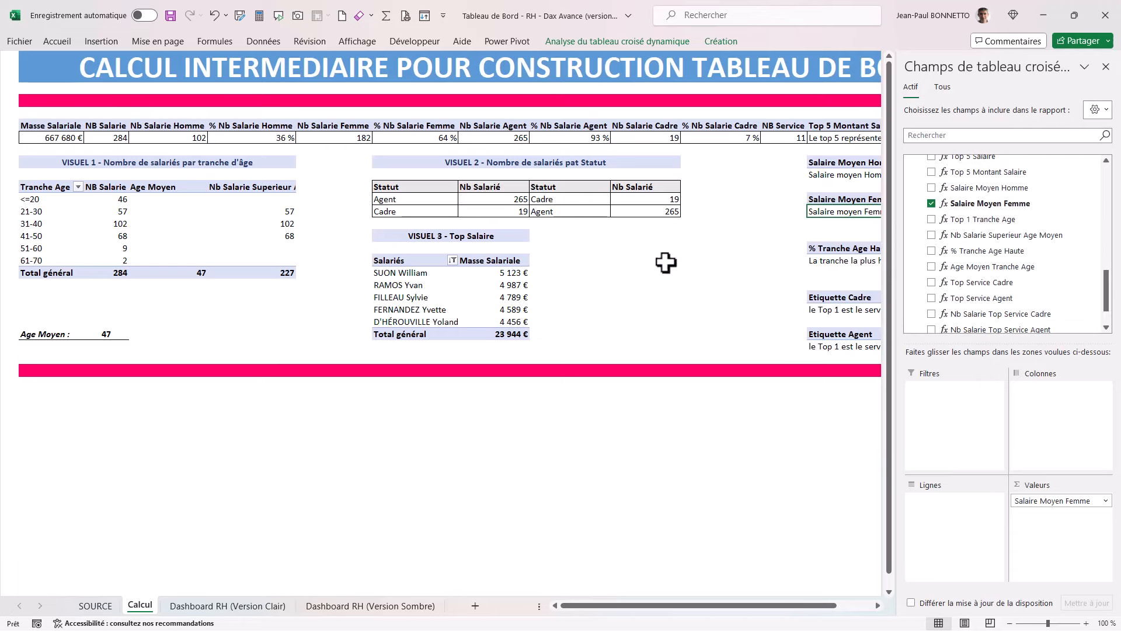
click(1106, 66)
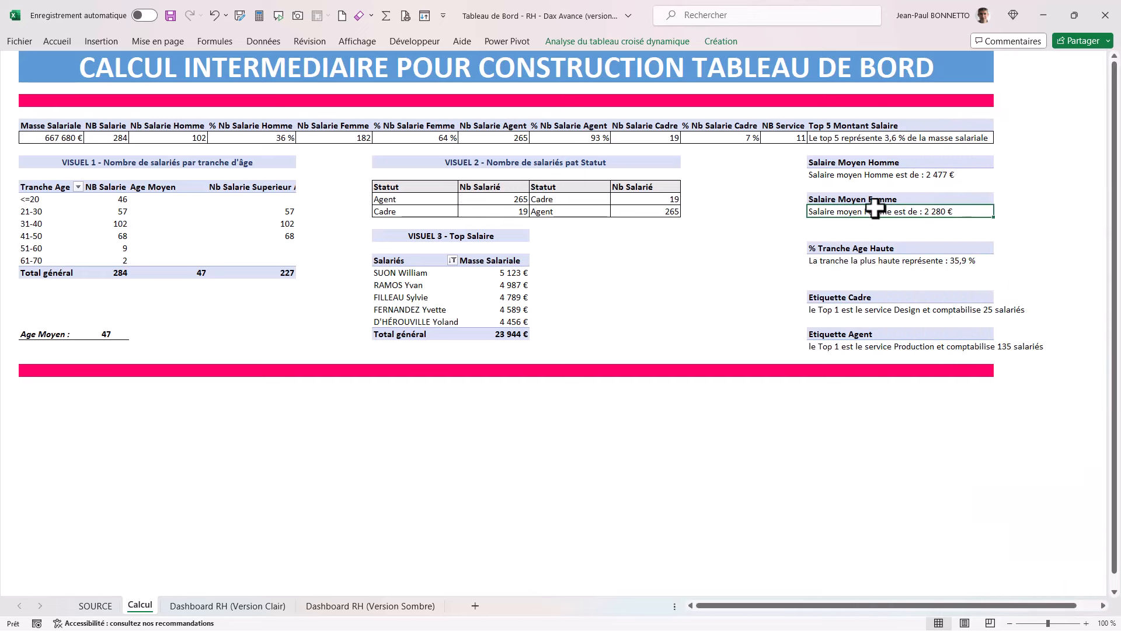
Check the % Tranche Age Haute and Nb Salarie Agent cells, and return to the Dashboard RH (Version Clair) sheet
click(861, 261)
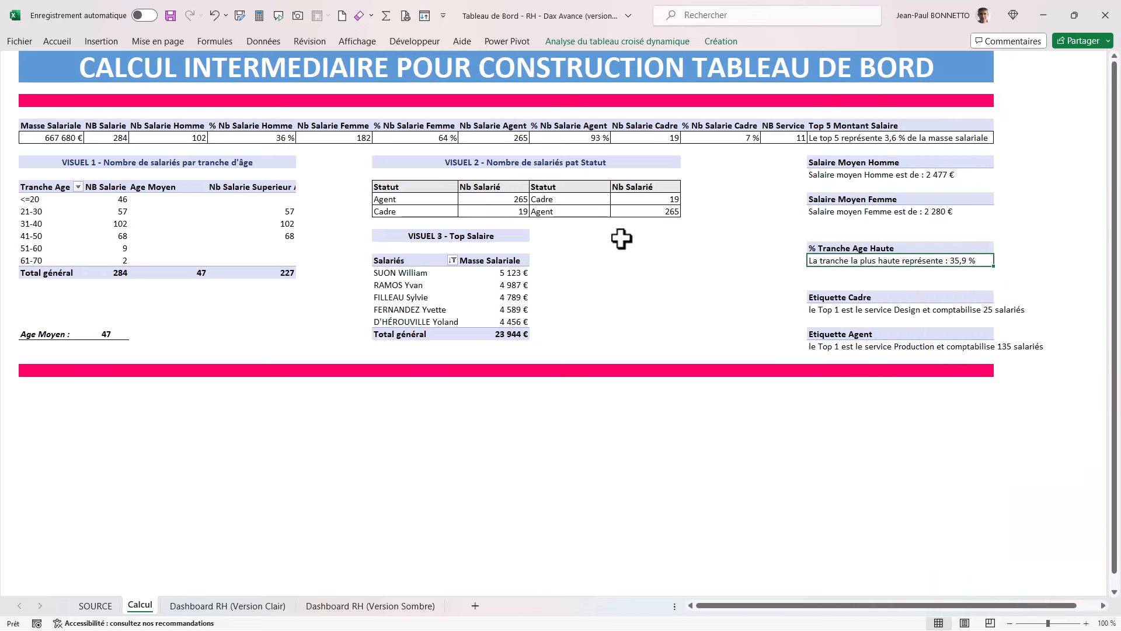
click(515, 140)
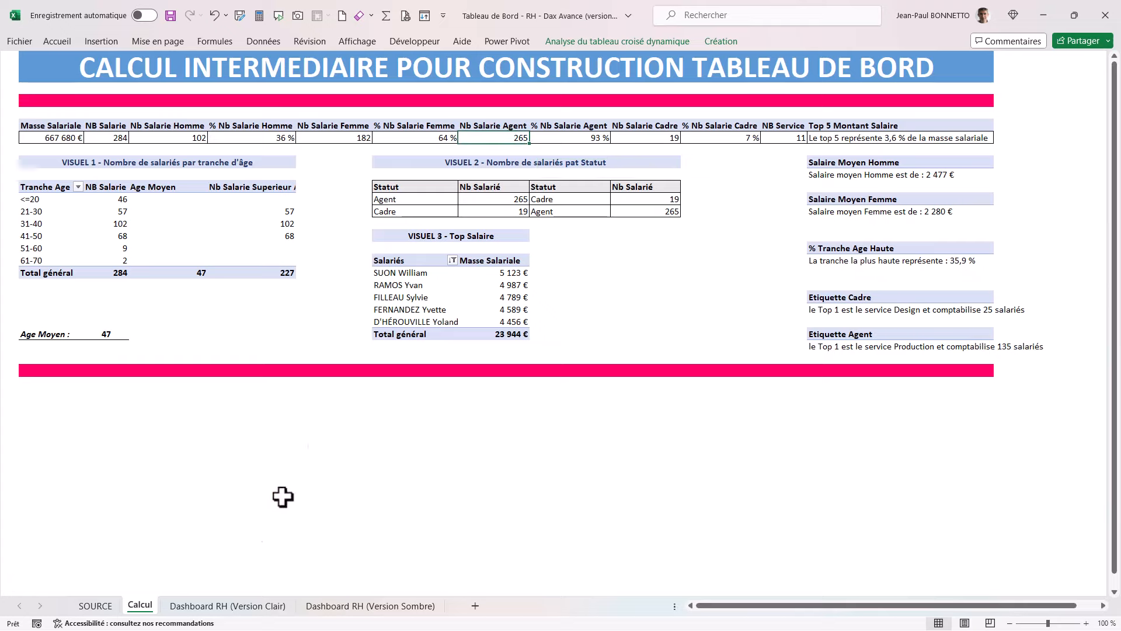
click(209, 607)
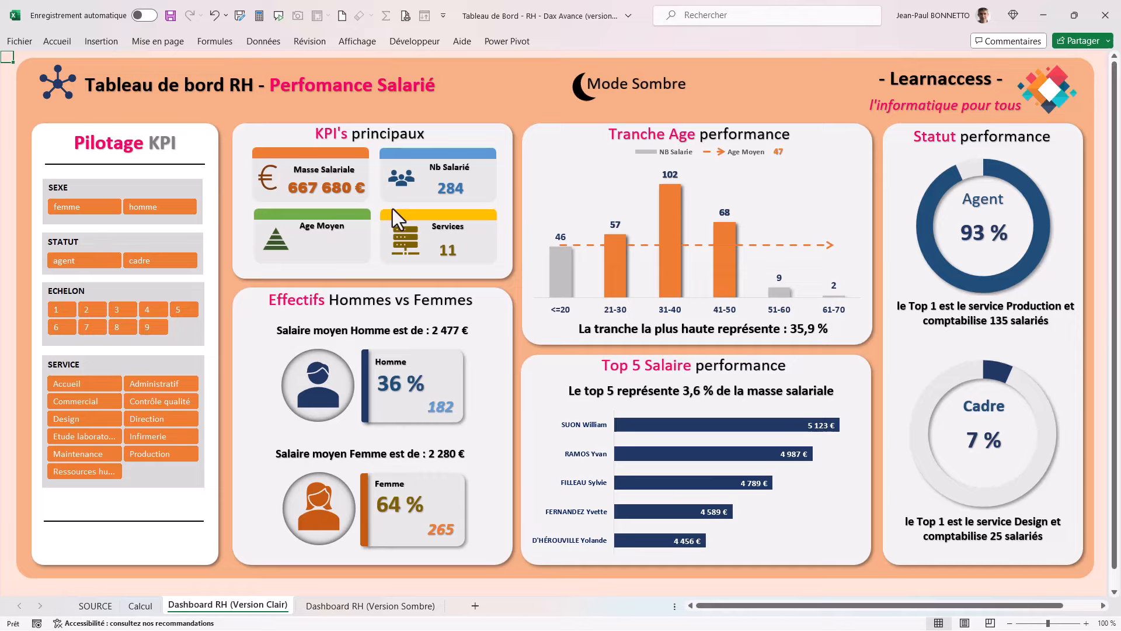
Switch repeatedly between the dark and light dashboards using their mode links, ending on the light version
click(631, 85)
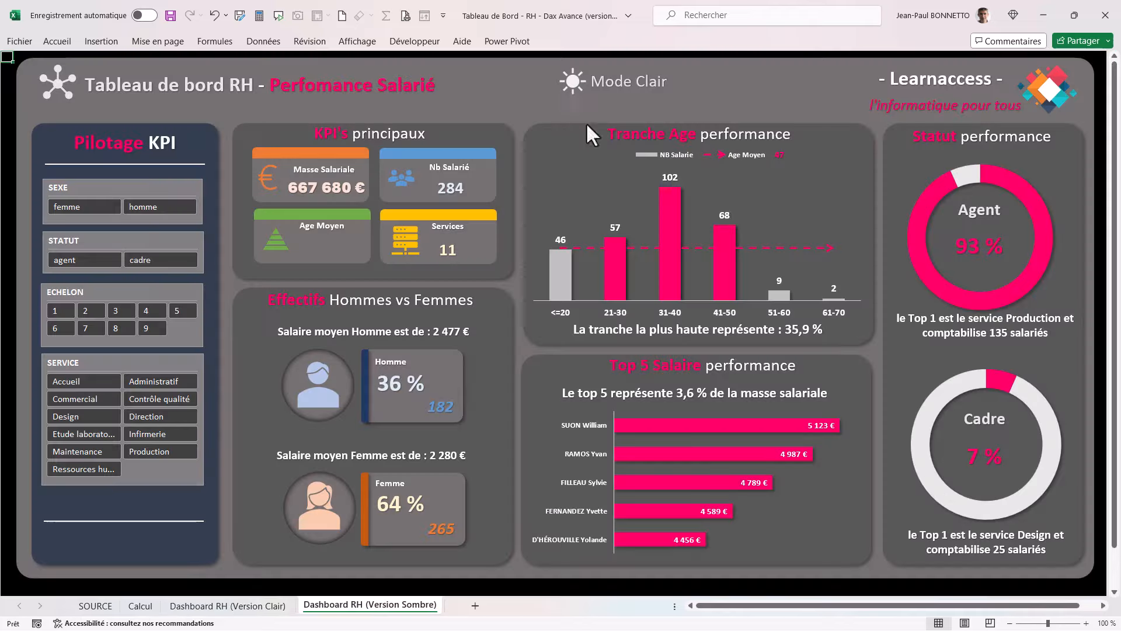
click(608, 82)
click(632, 90)
click(628, 85)
click(628, 86)
click(628, 86)
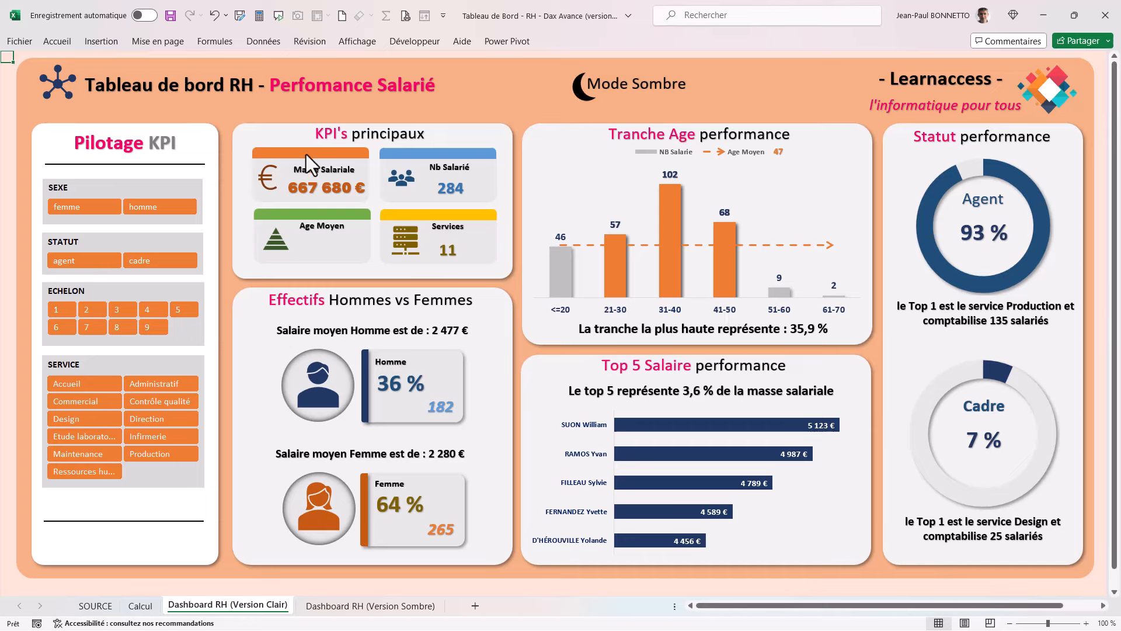
Check the sheet protection commands, and test the light dashboard's STATUT slicer by filtering to agent and restoring cadre
click(308, 42)
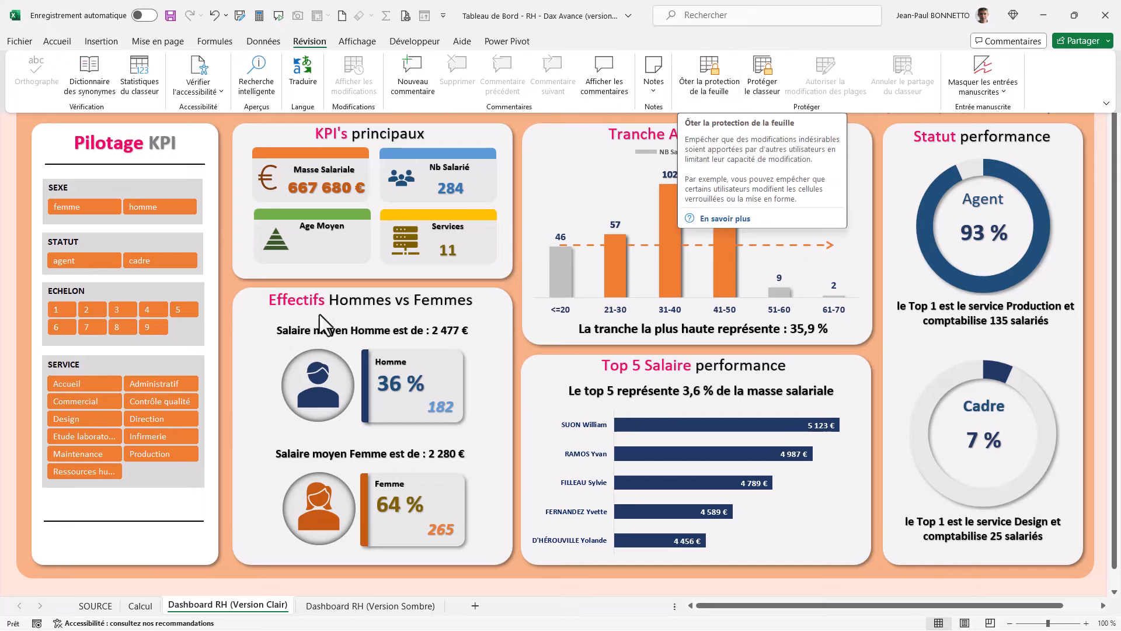
click(398, 204)
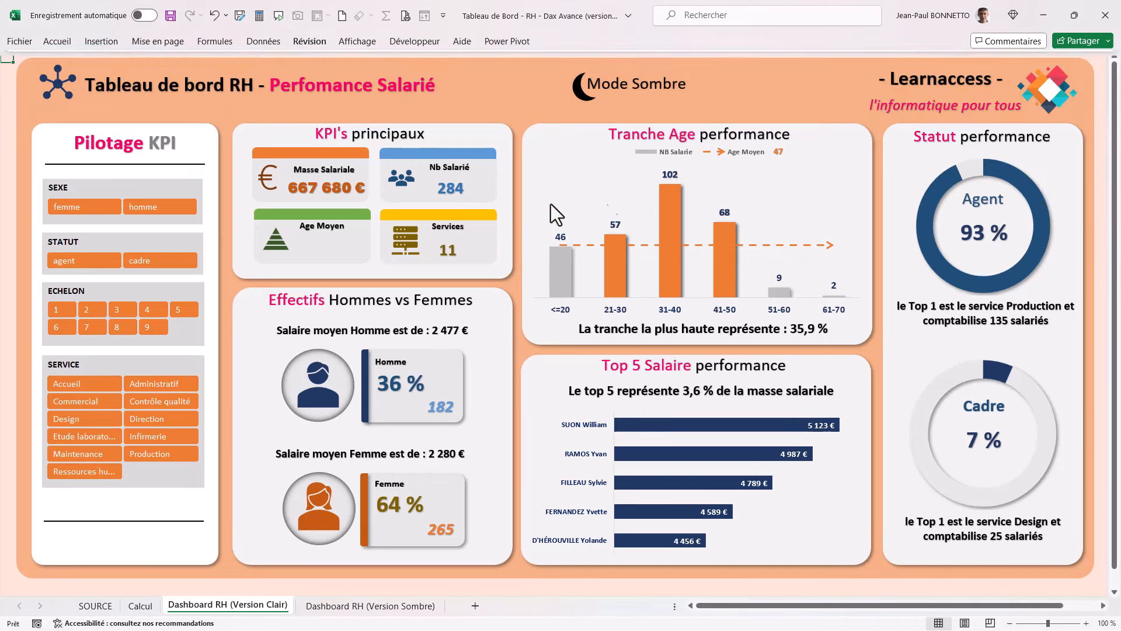
click(88, 262)
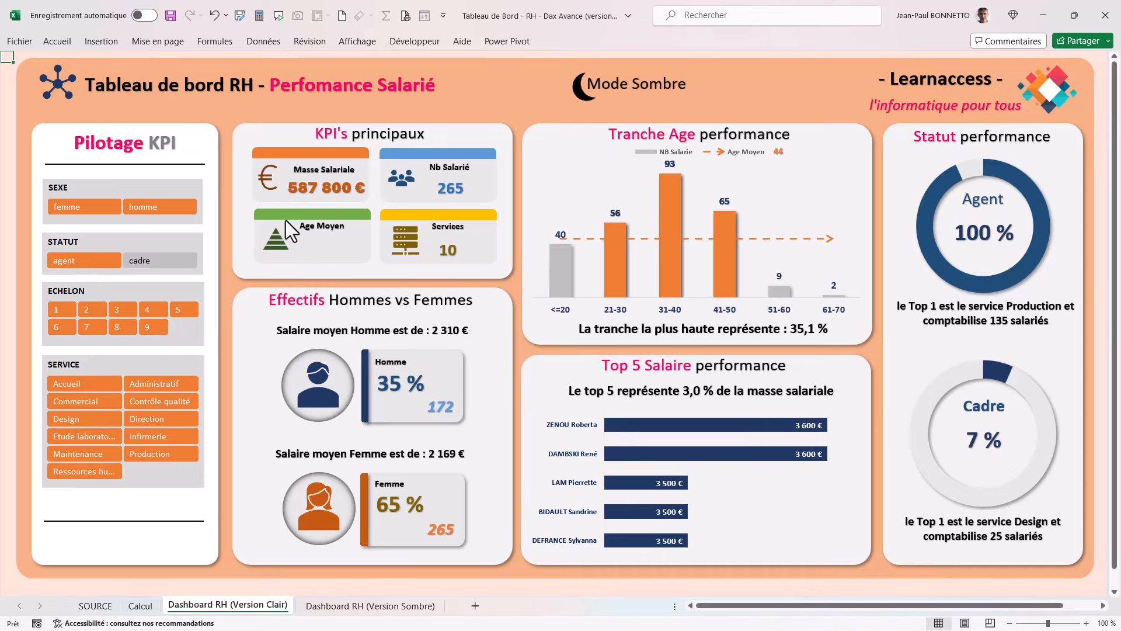
click(172, 256)
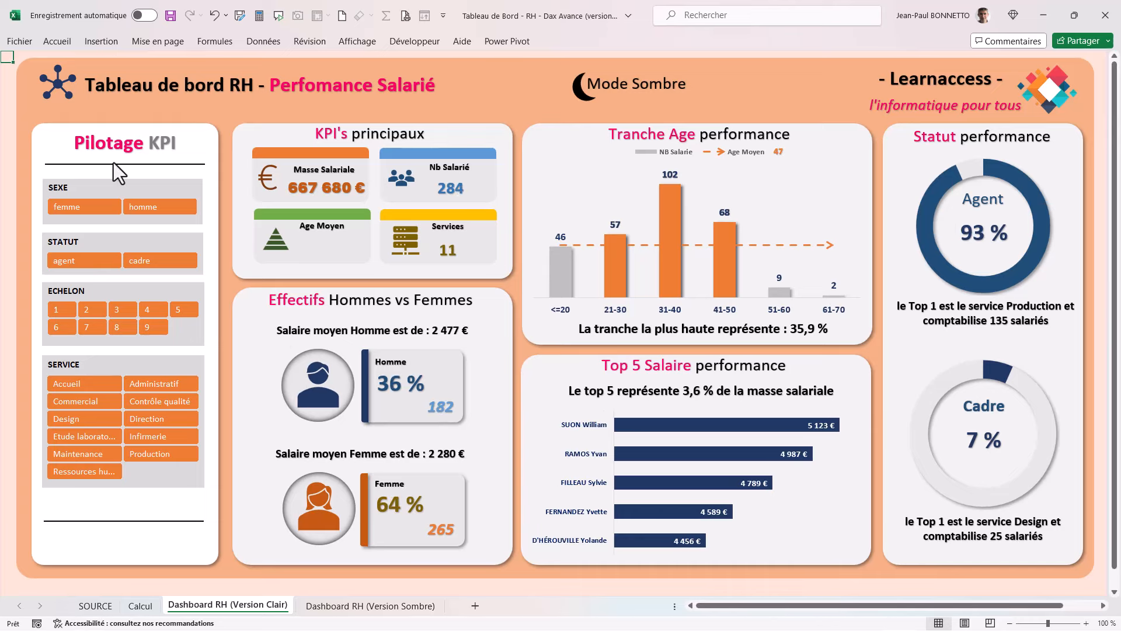
Show the Dashboard RH (Version Sombre) sheet, select its STATUT slicer, and return to the light dashboard
click(366, 605)
click(140, 269)
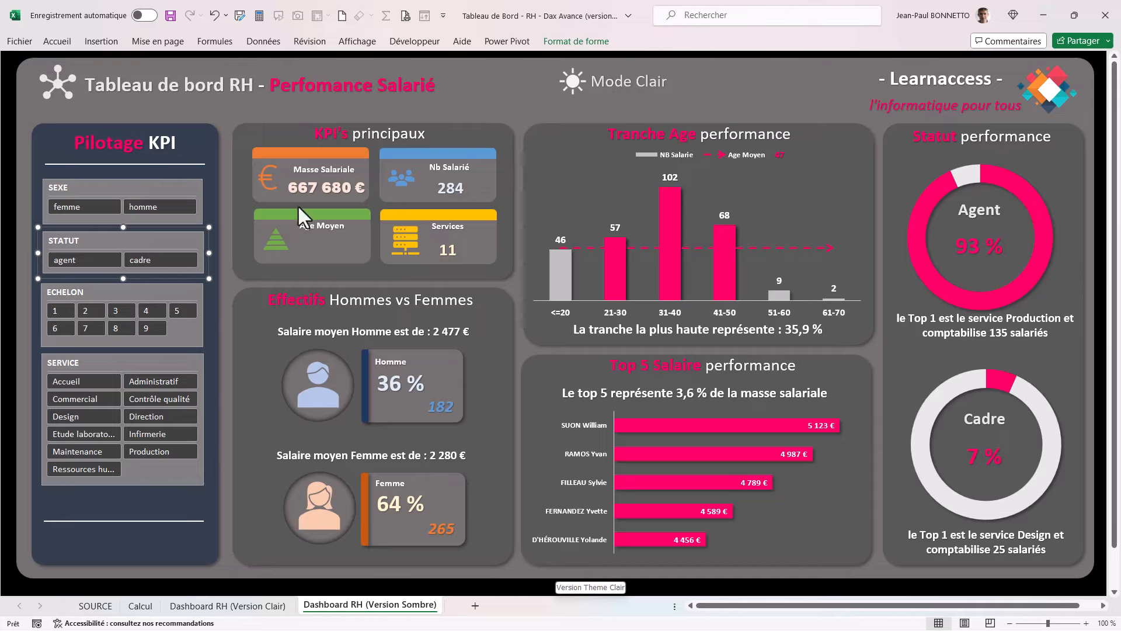
click(620, 85)
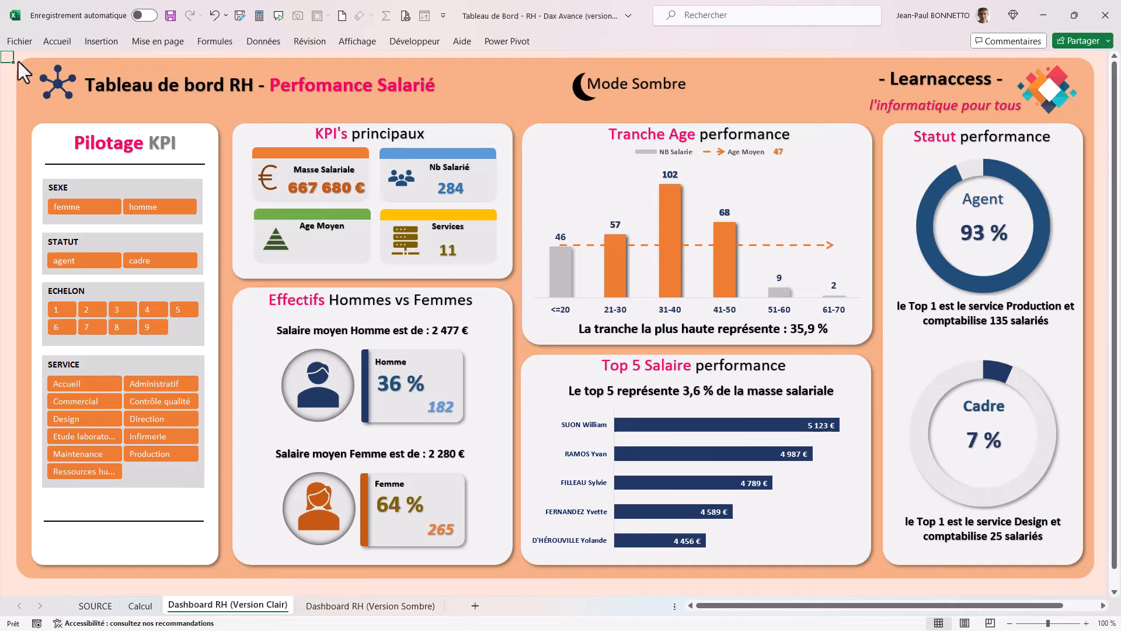
Hide the workbook's sheet tabs by turning off Afficher les onglets de feuille in the advanced Excel options
click(22, 41)
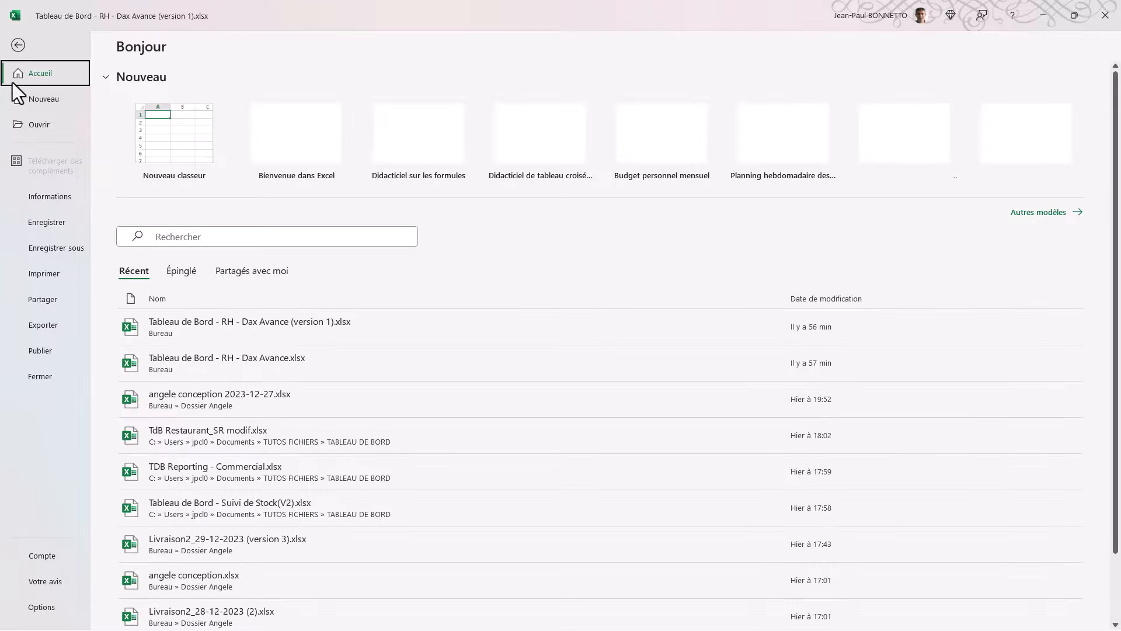
click(41, 608)
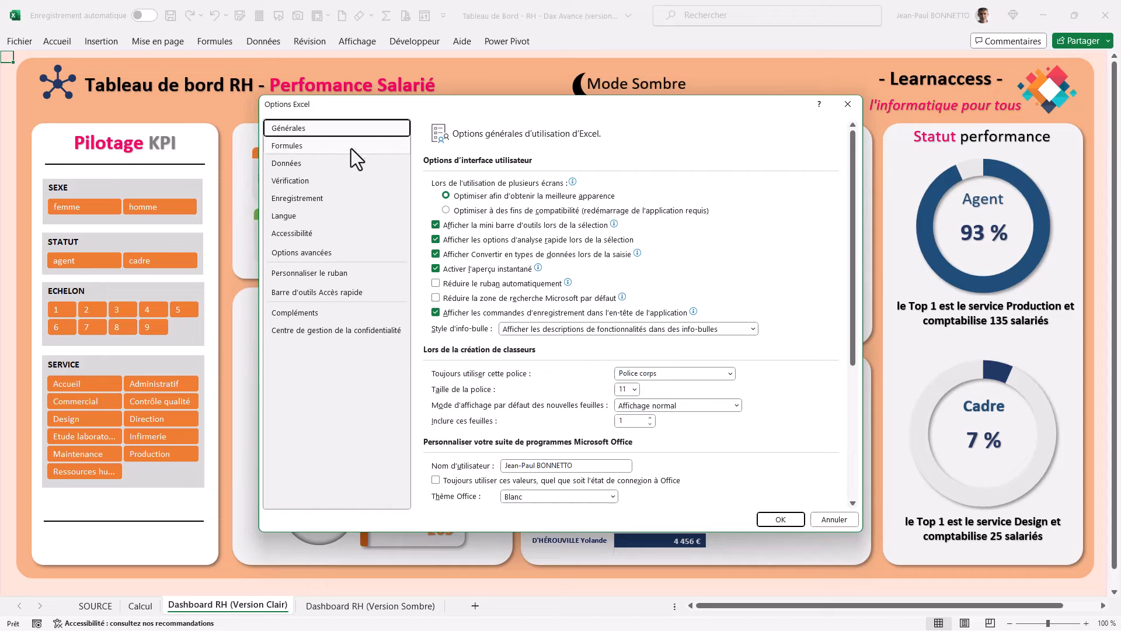
click(303, 251)
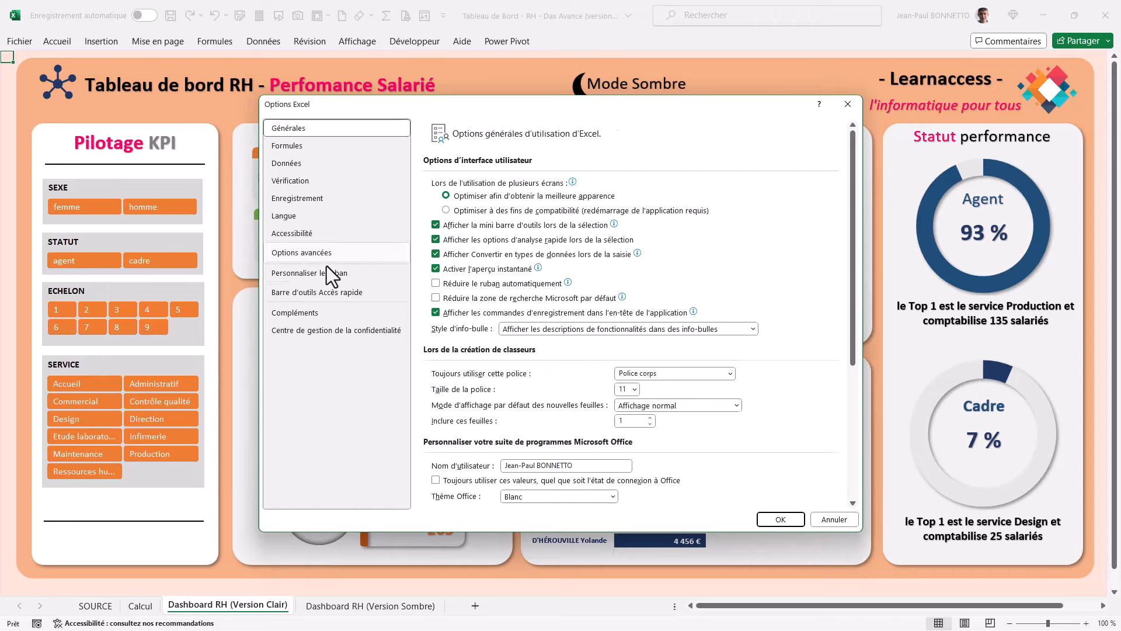
click(351, 260)
drag(852, 155, 865, 319)
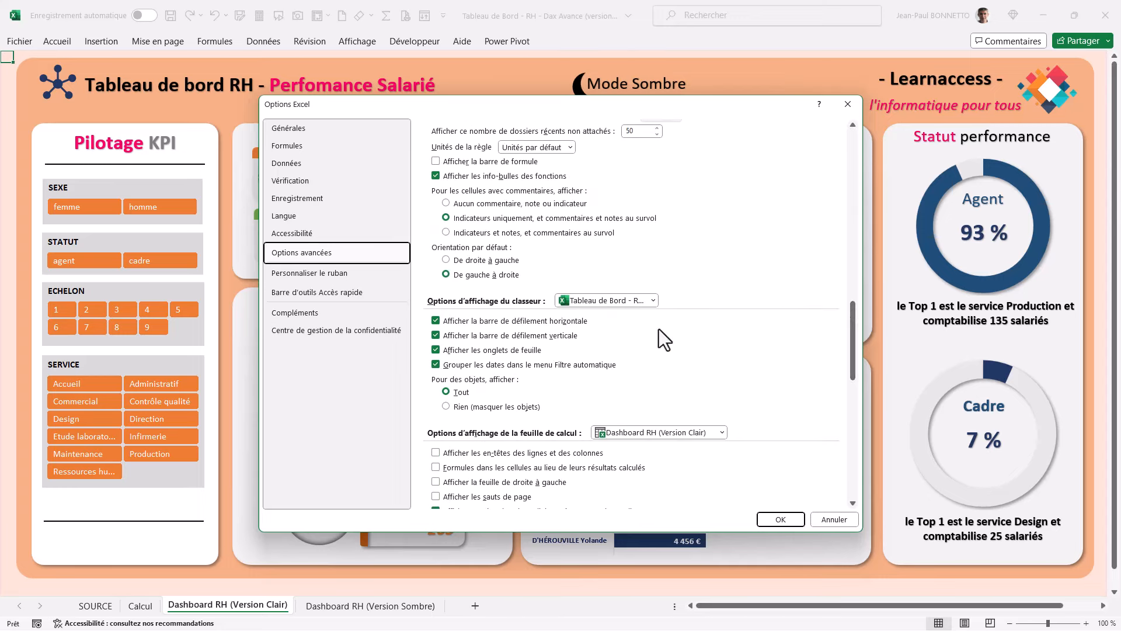
click(437, 349)
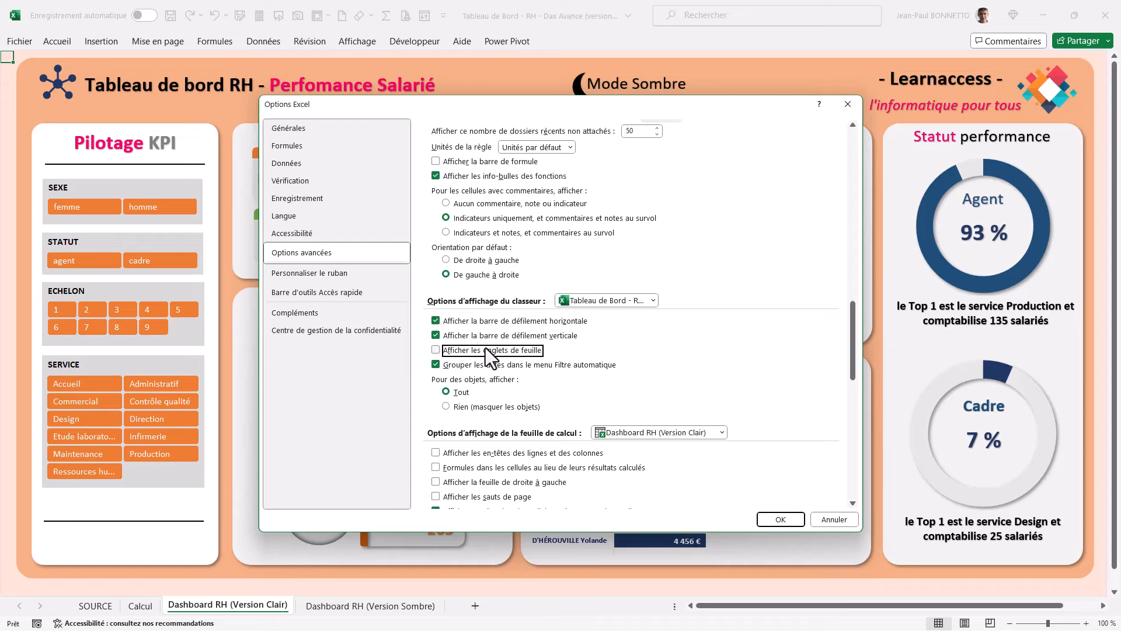
click(781, 518)
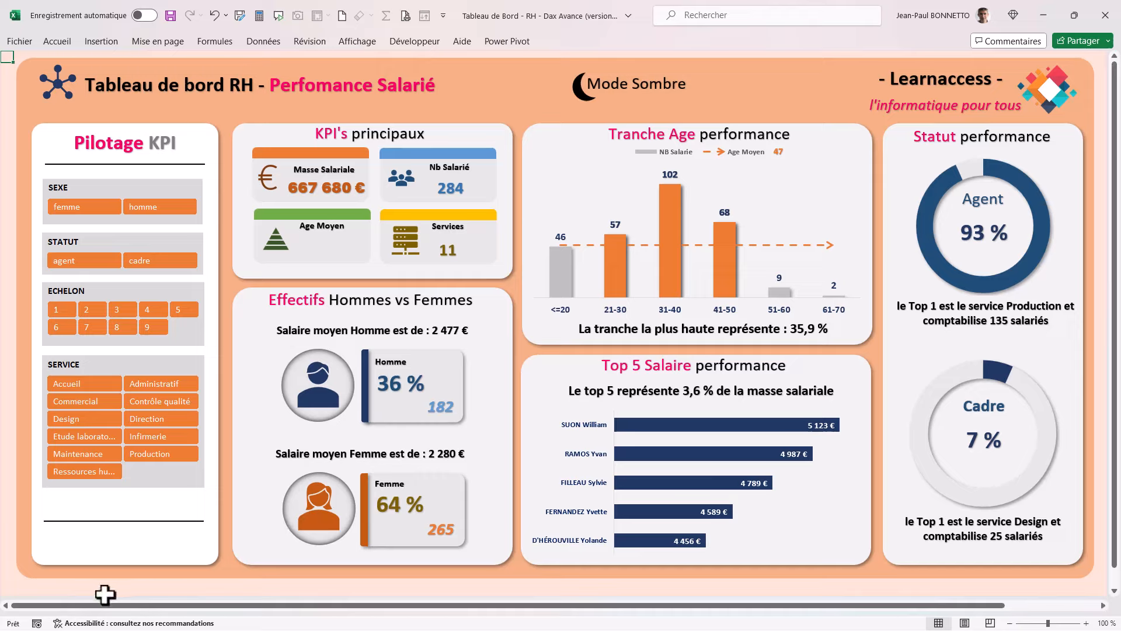
Test navigation without sheet tabs by switching between Mode Sombre and Mode Clair, ending on the light dashboard
click(613, 84)
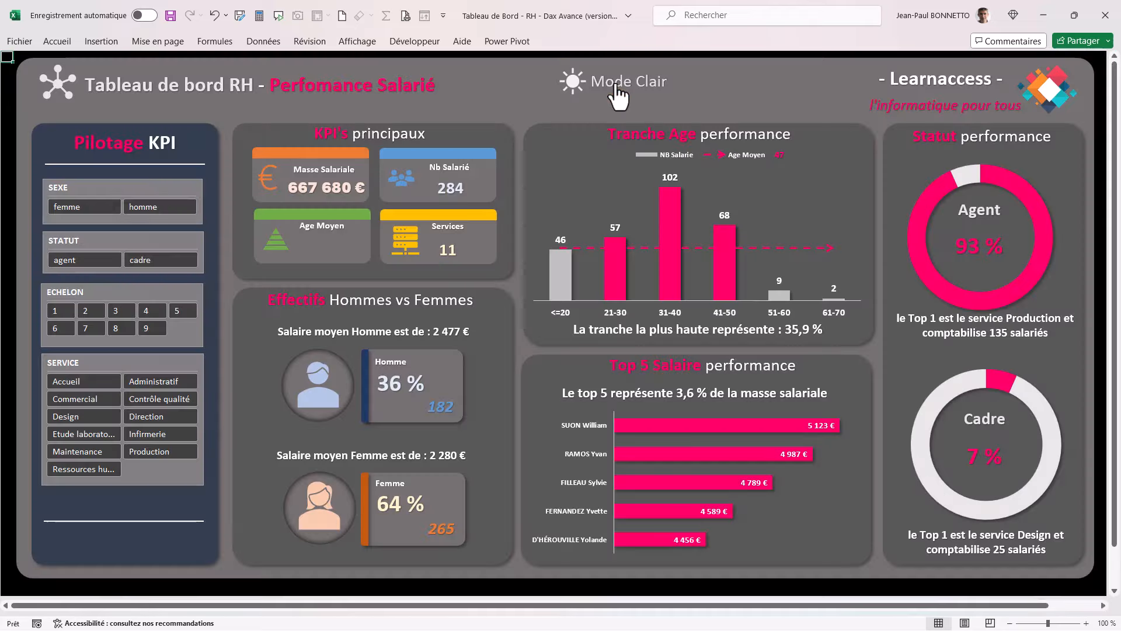
click(613, 84)
click(613, 84)
click(613, 85)
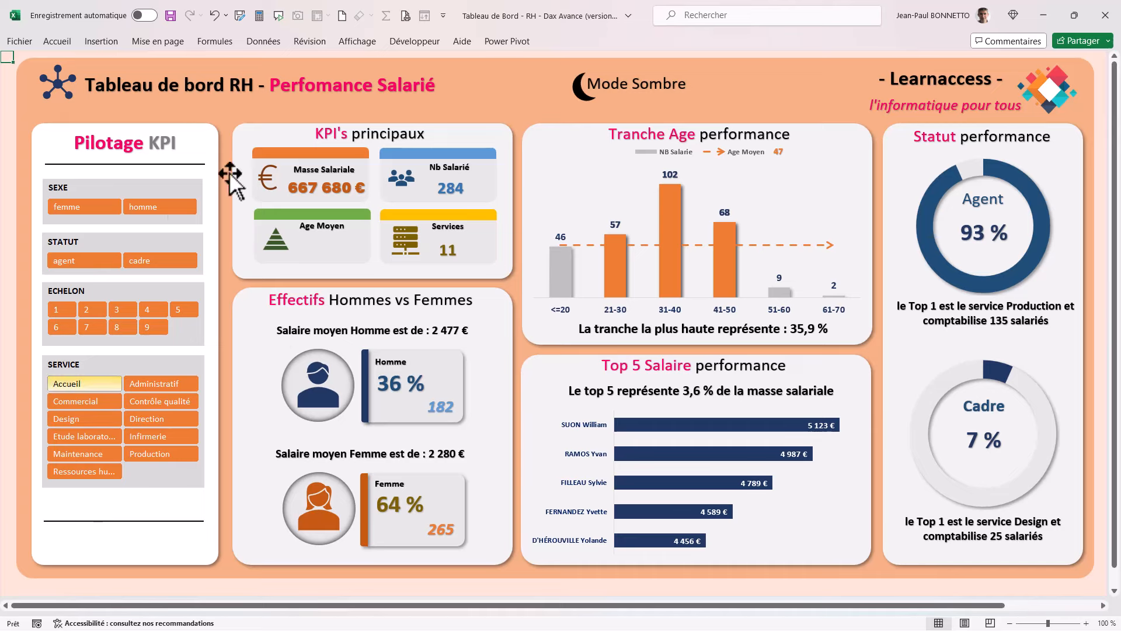